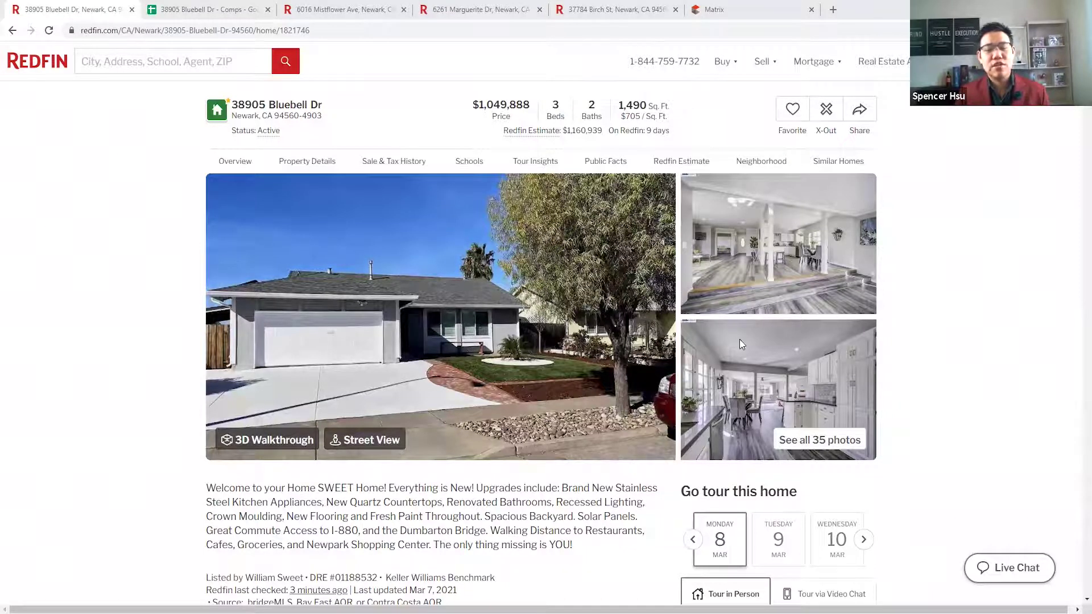
# Look through the home listing's photo gallery from the front exterior to the renovated bathrooms, and close the gallery
pyautogui.click(470, 345)
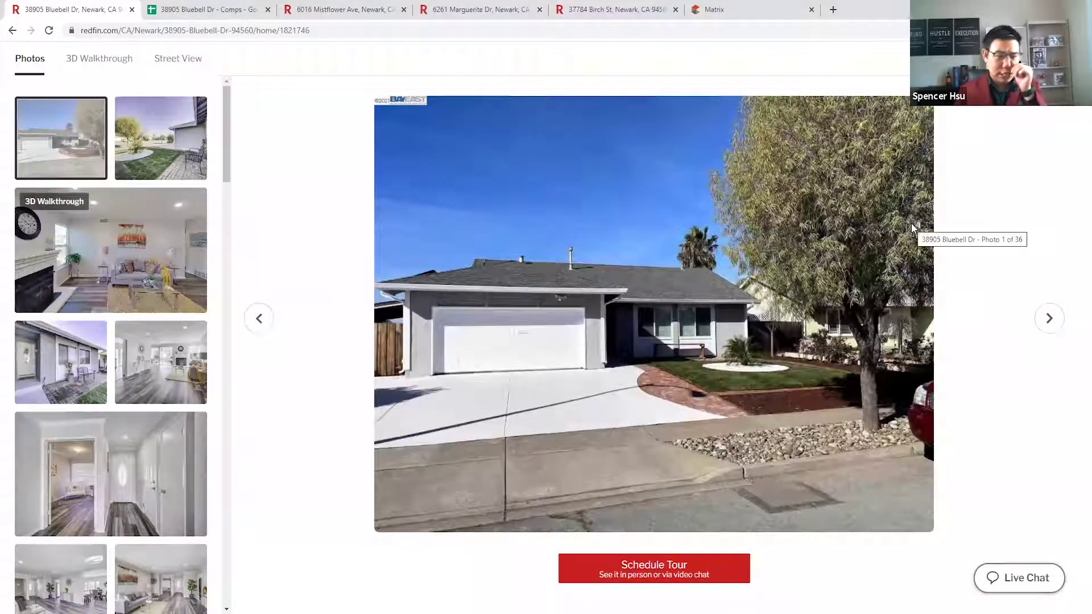
pyautogui.click(1052, 320)
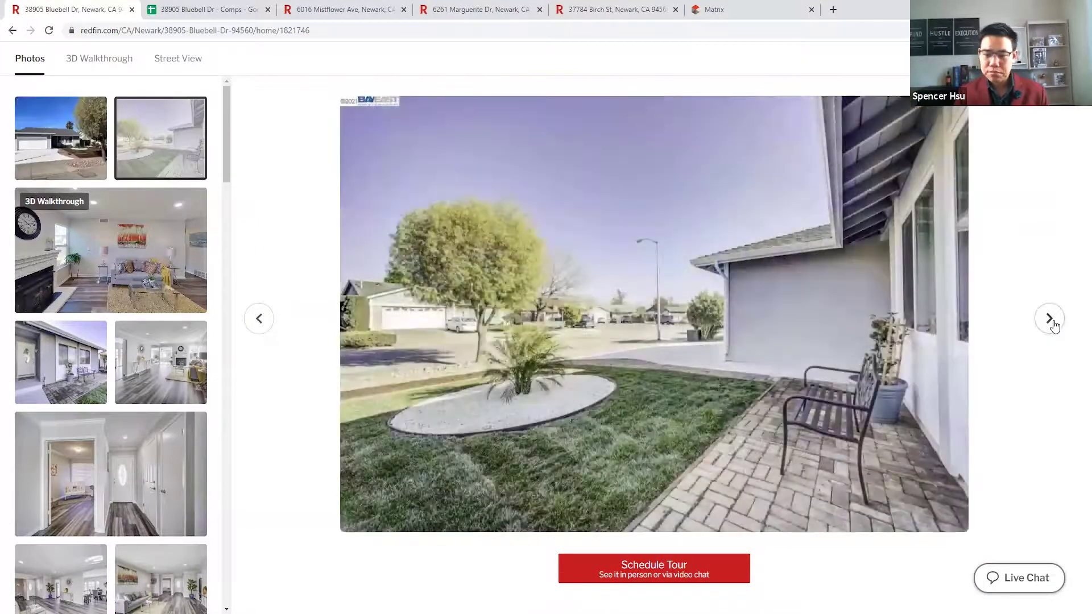
pyautogui.click(1051, 320)
pyautogui.click(1052, 320)
pyautogui.click(1050, 320)
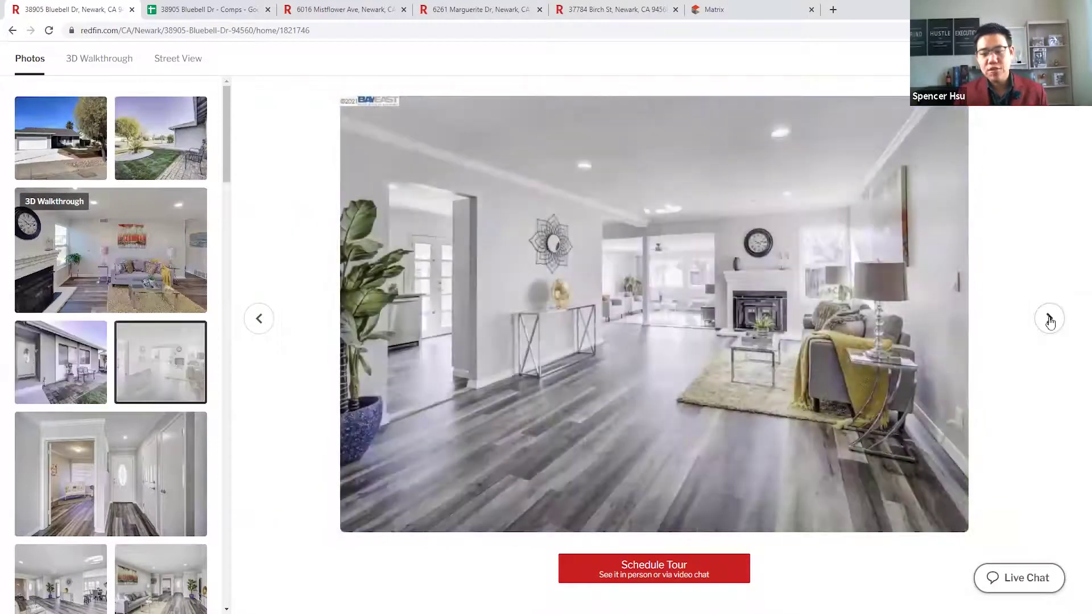
pyautogui.click(1051, 320)
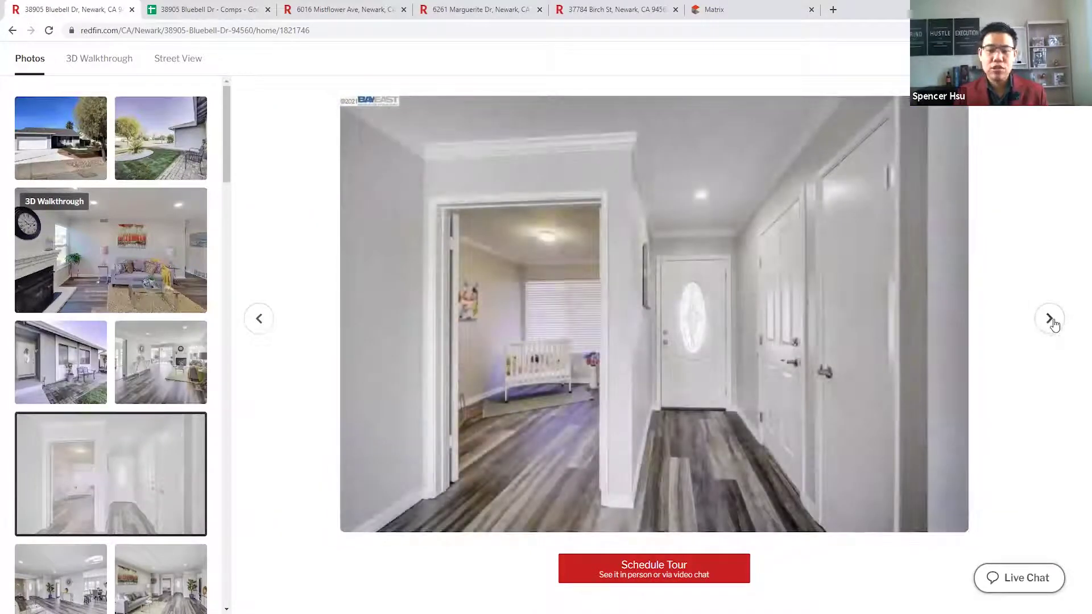
pyautogui.click(1050, 320)
pyautogui.click(1051, 320)
pyautogui.click(1050, 320)
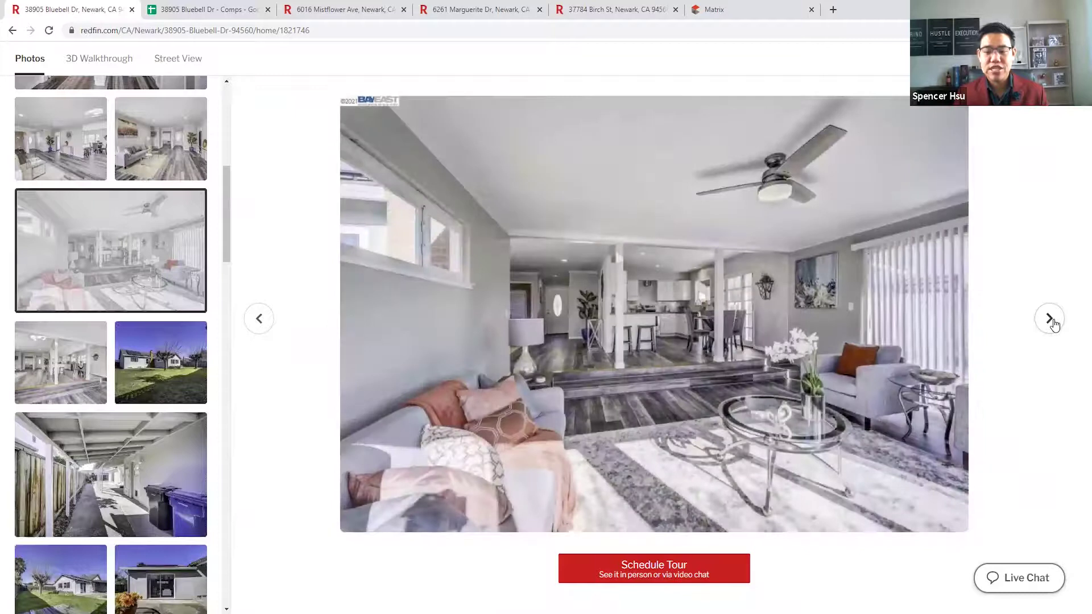
pyautogui.click(1050, 320)
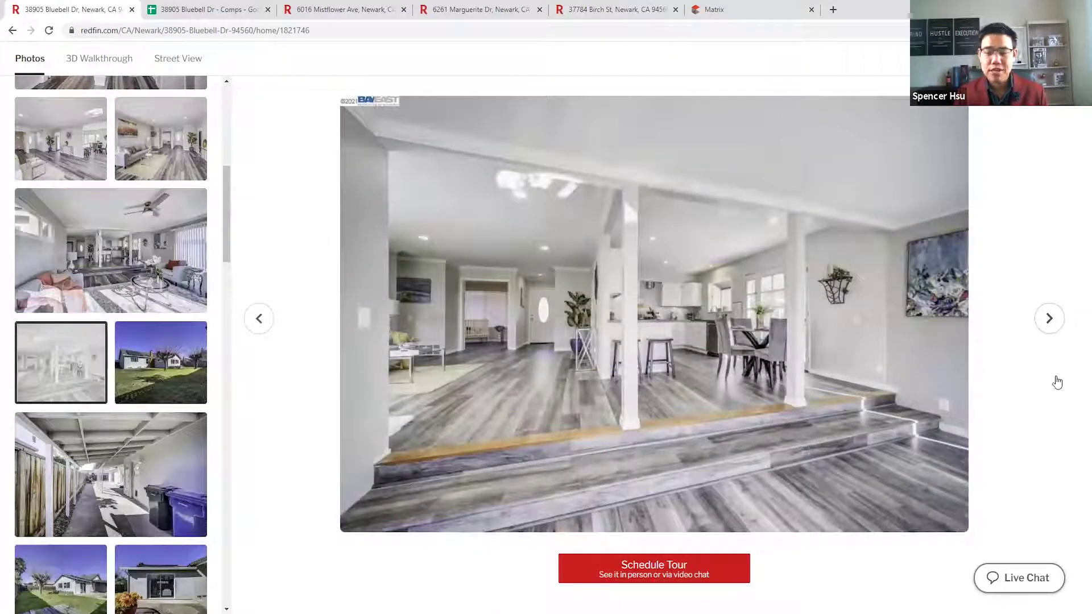
pyautogui.click(1052, 324)
pyautogui.click(1052, 324)
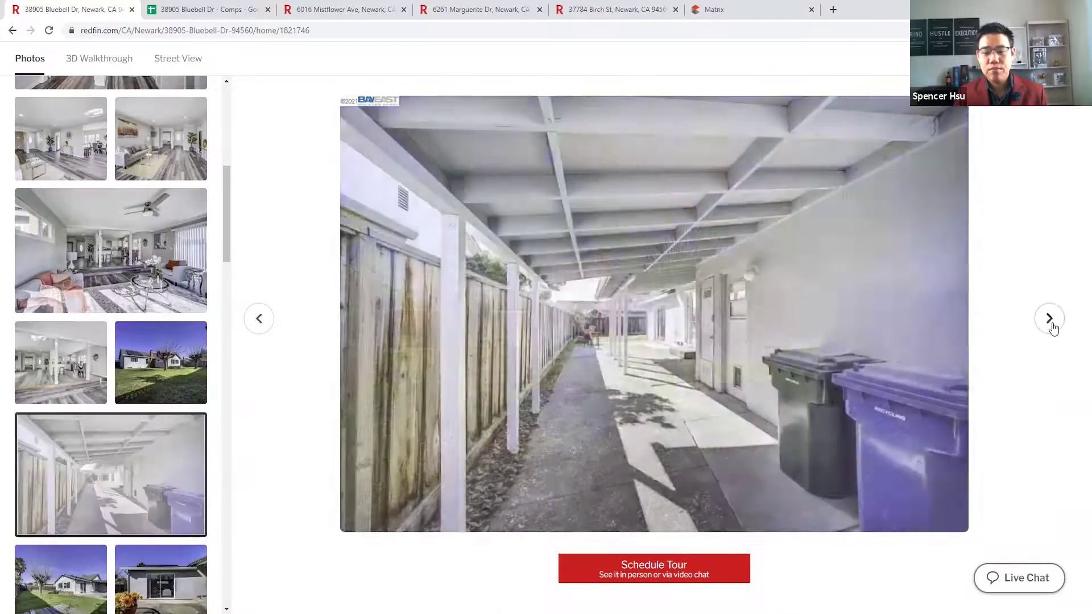
pyautogui.click(1050, 320)
pyautogui.click(1051, 320)
pyautogui.click(1051, 320)
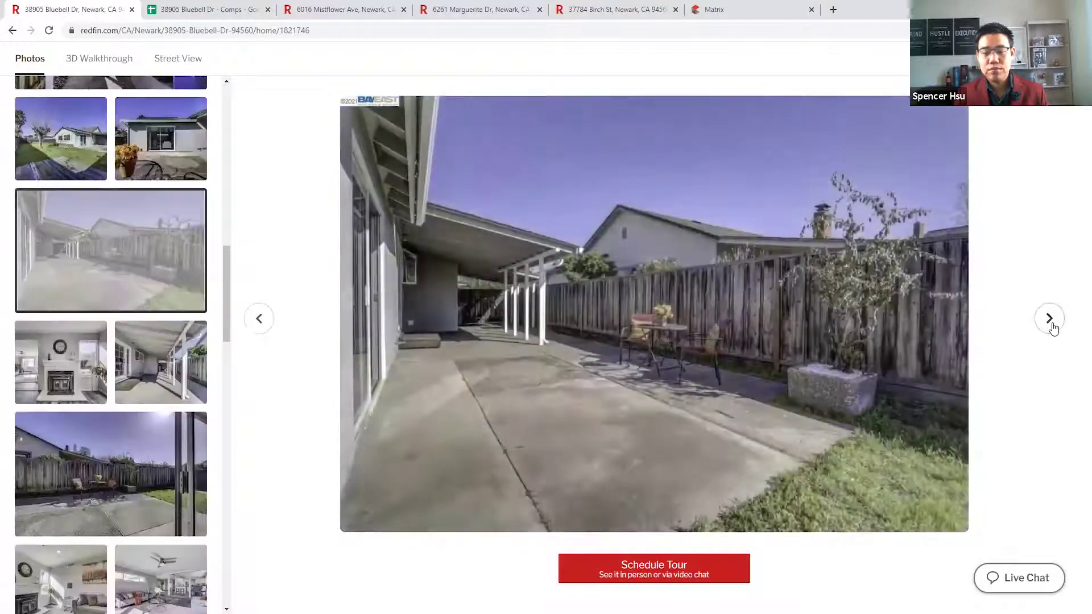
pyautogui.click(1051, 320)
pyautogui.click(1052, 324)
pyautogui.click(1052, 323)
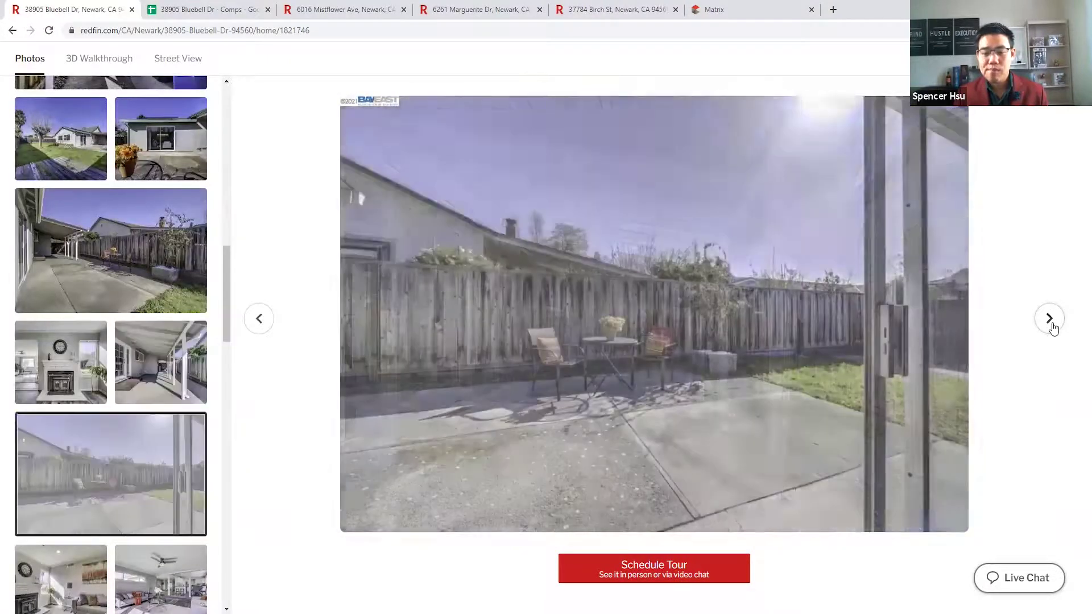
pyautogui.click(1051, 324)
pyautogui.click(1051, 323)
pyautogui.click(1052, 323)
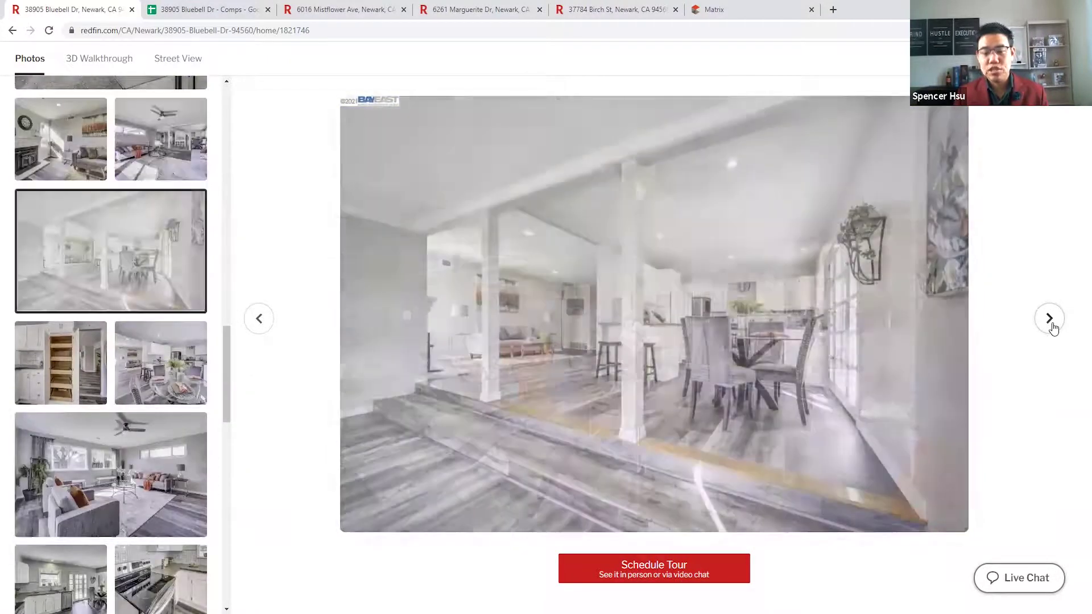
pyautogui.click(1051, 320)
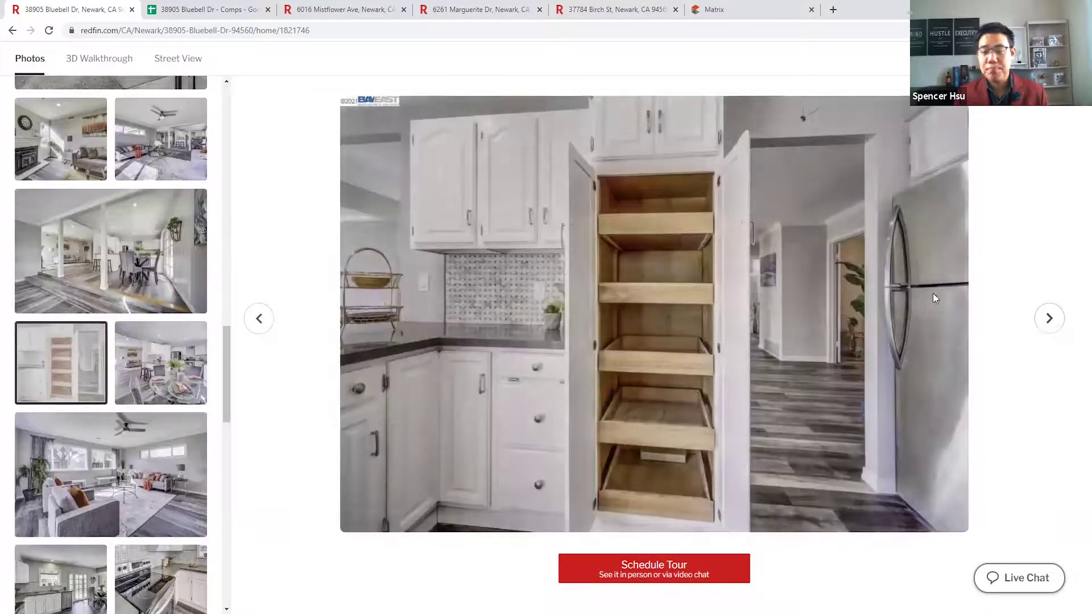
pyautogui.click(1048, 323)
pyautogui.click(1047, 327)
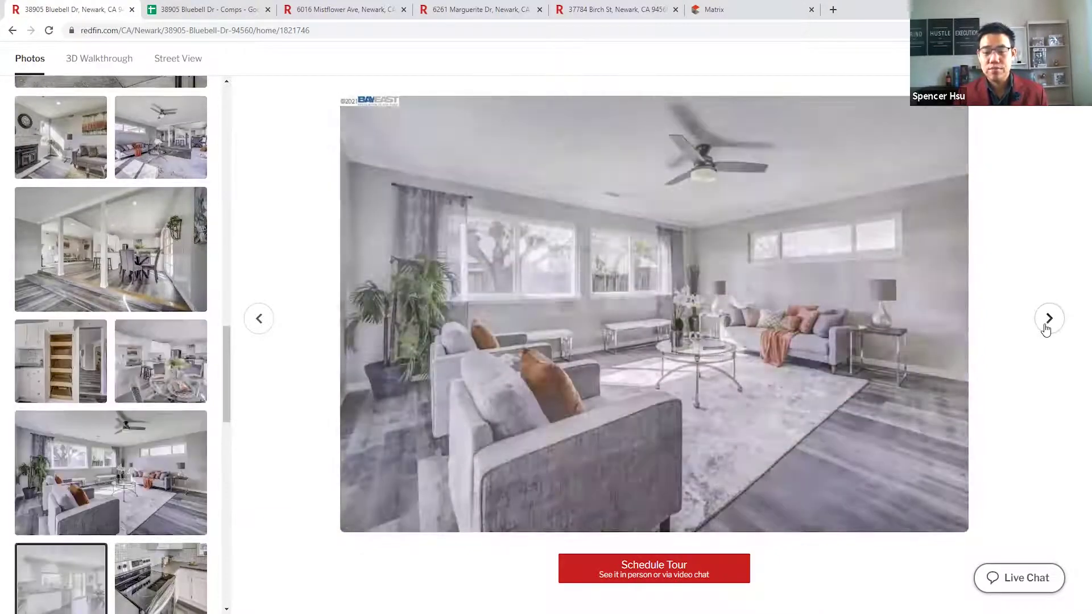
pyautogui.click(1048, 320)
pyautogui.click(1048, 321)
pyautogui.click(1048, 321)
pyautogui.click(1048, 320)
pyautogui.click(1048, 320)
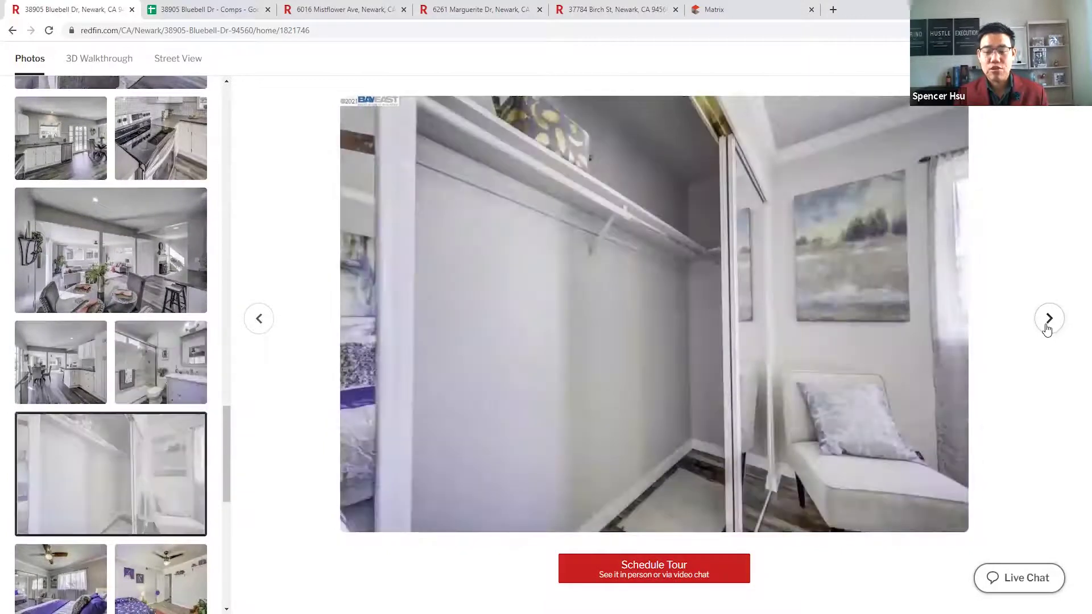
pyautogui.click(256, 317)
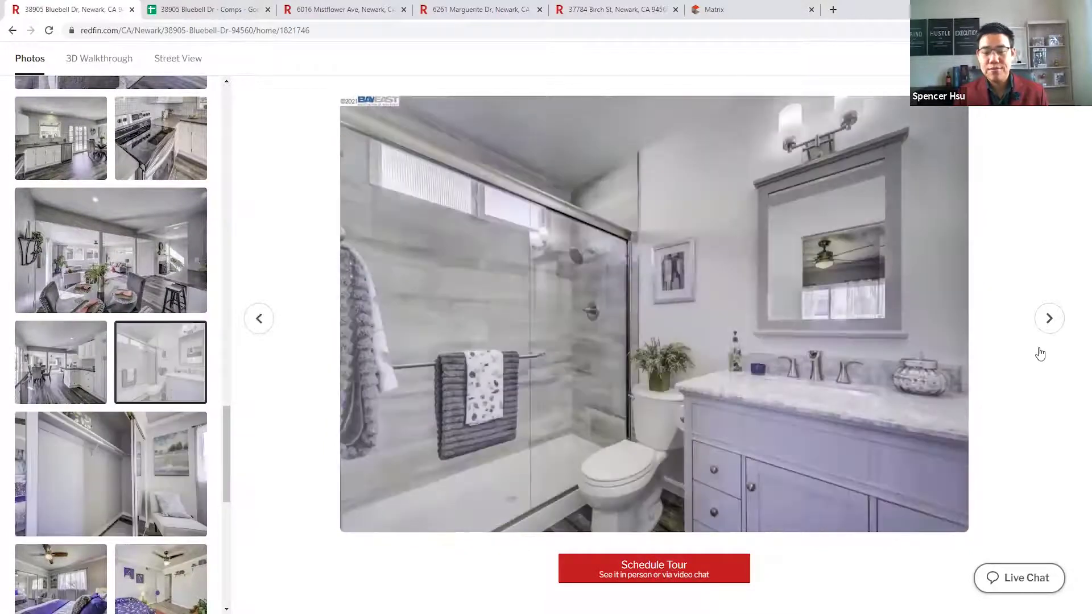
pyautogui.click(1048, 318)
pyautogui.click(1049, 317)
pyautogui.click(1048, 317)
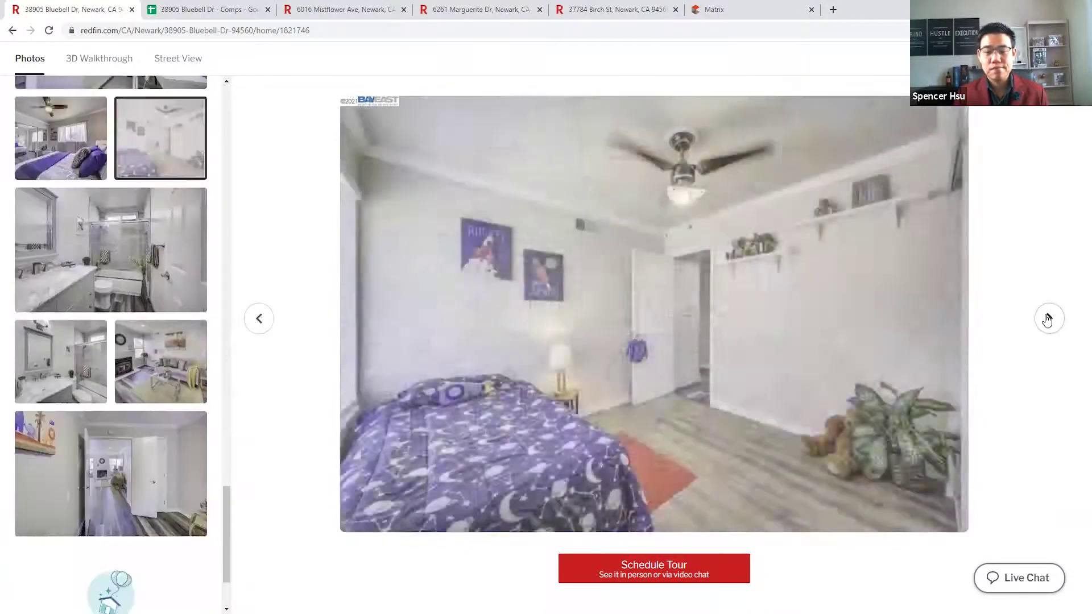
pyautogui.click(1048, 318)
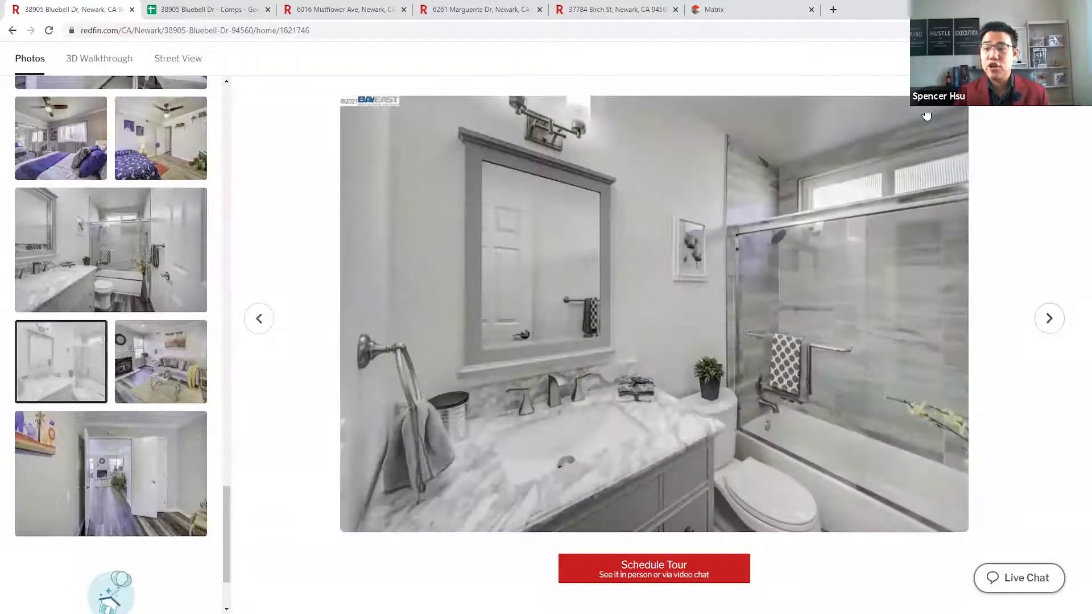
pyautogui.press('Escape')
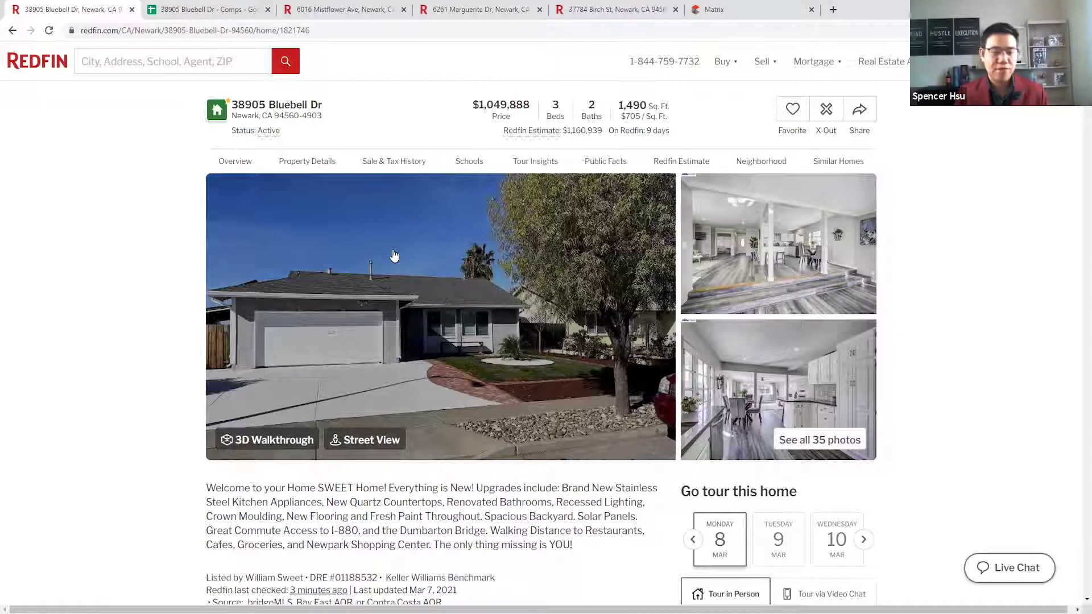
# Open the comps spreadsheet and auto-fit the Street Address column to show the full addresses
pyautogui.click(211, 10)
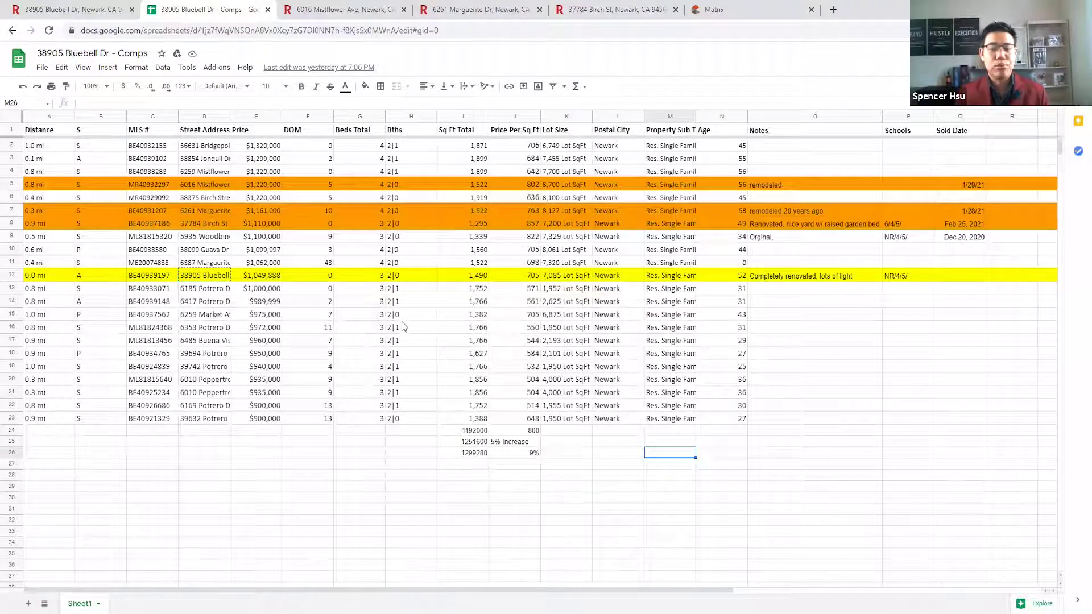
pyautogui.click(211, 276)
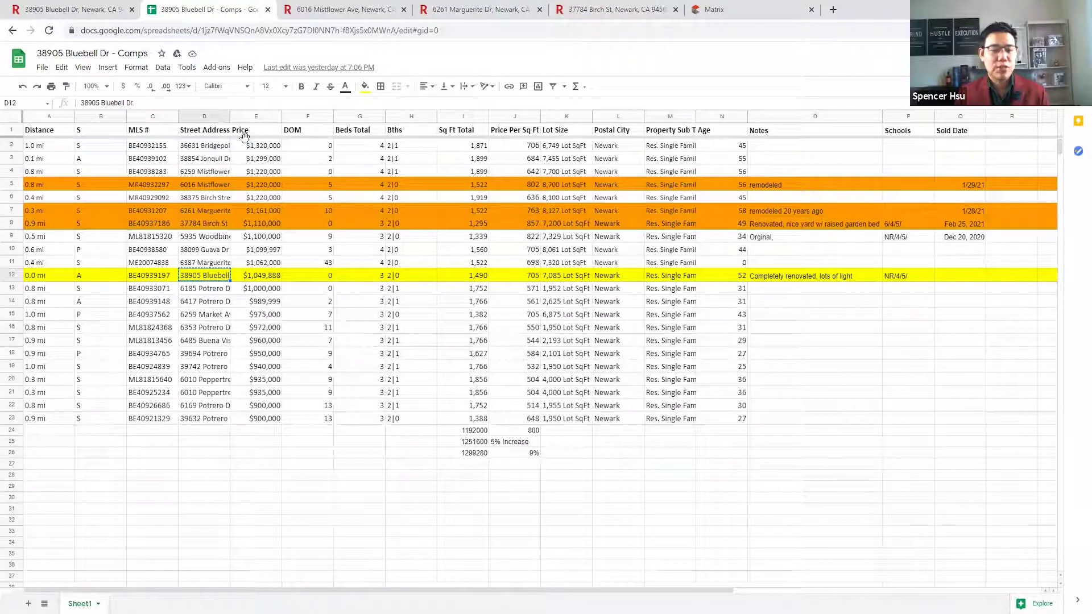
pyautogui.doubleClick(230, 116)
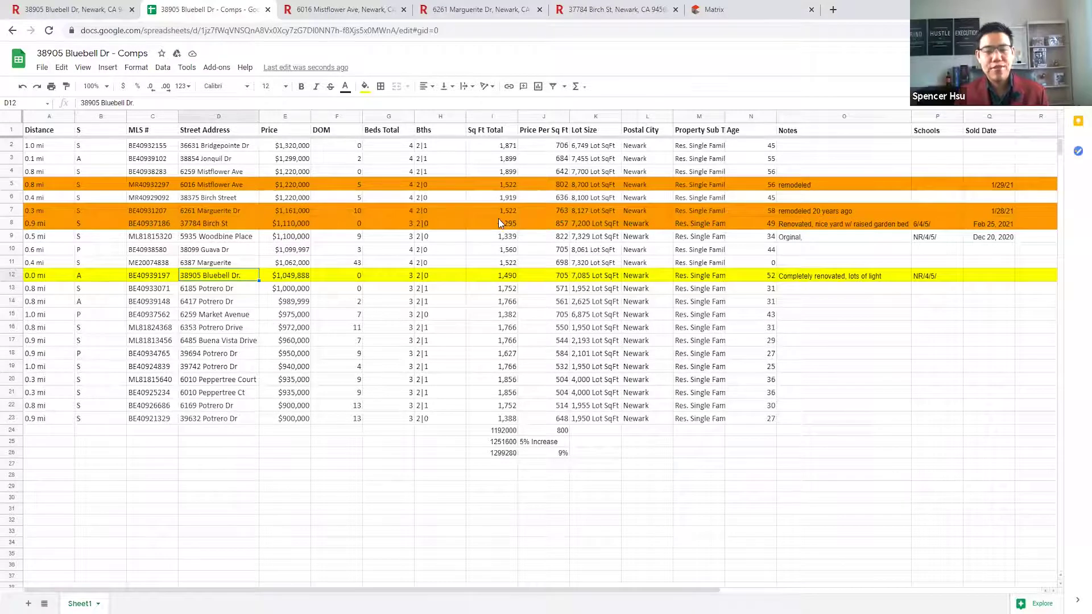
# Review the orange-highlighted comparables in rows 8, 7 and 5, checking their addresses, square footage, price and sold dates
pyautogui.click(203, 225)
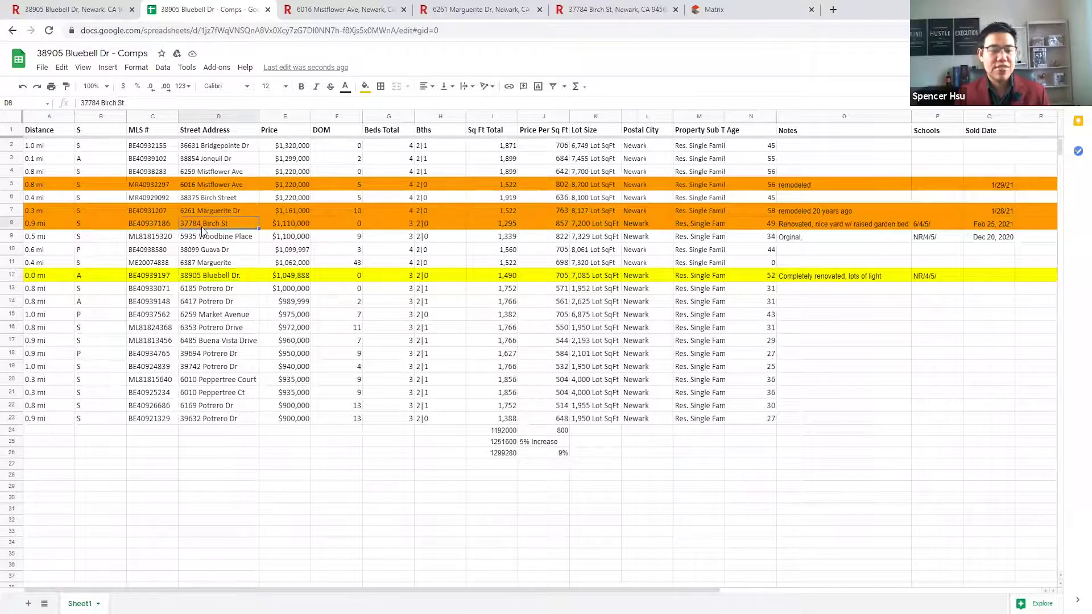
pyautogui.click(509, 226)
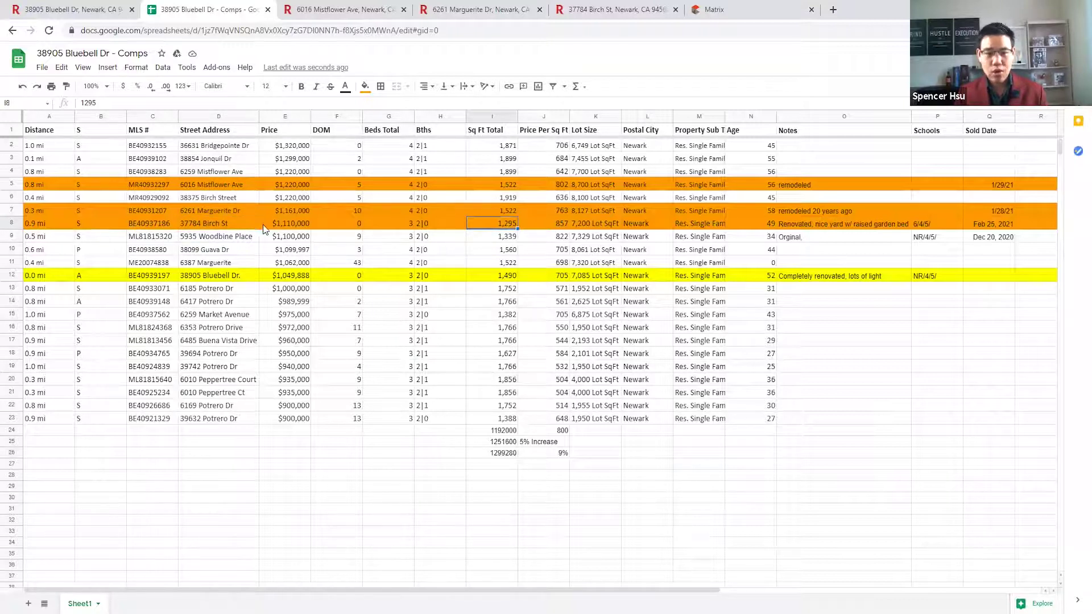
pyautogui.click(287, 227)
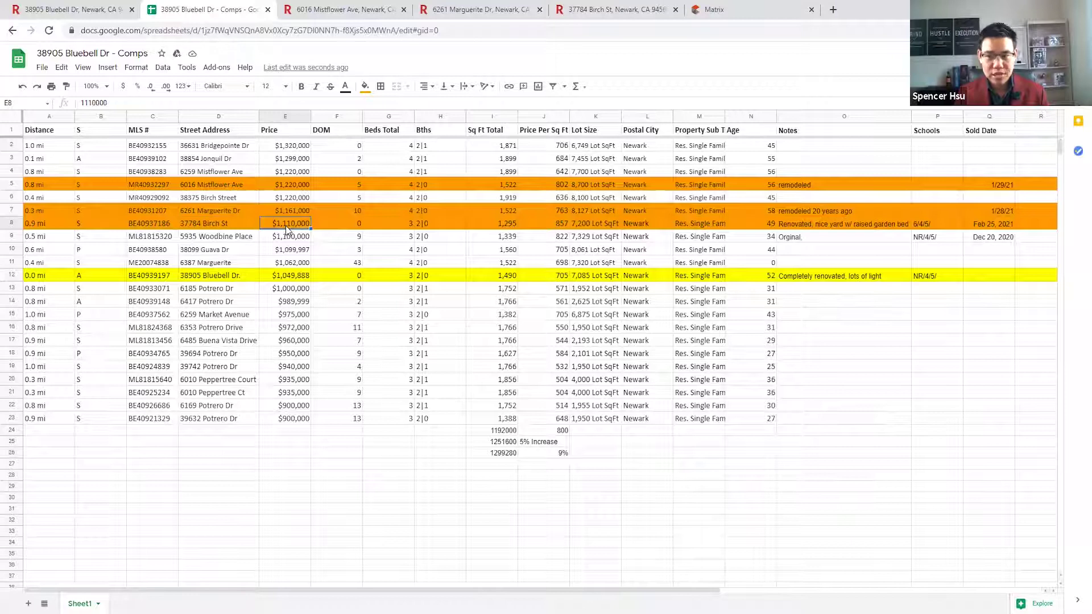
pyautogui.click(990, 224)
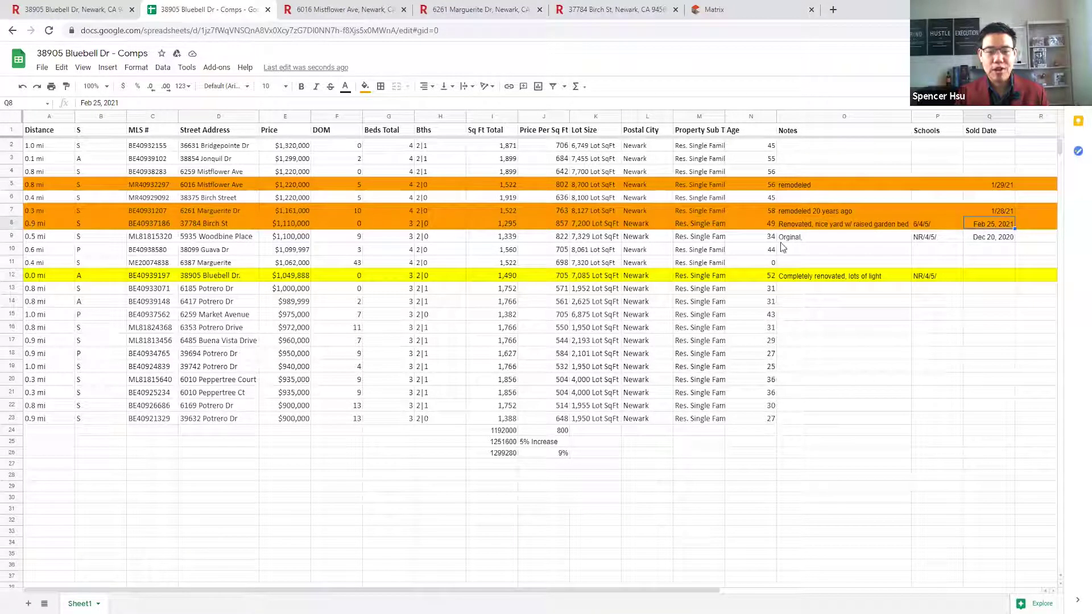
pyautogui.click(502, 213)
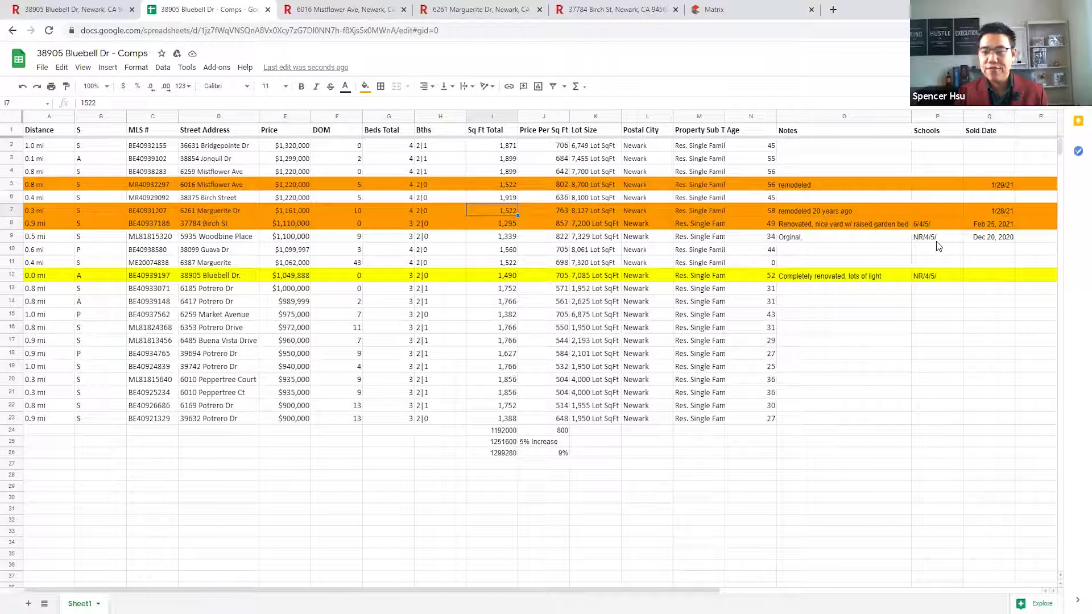
pyautogui.click(999, 210)
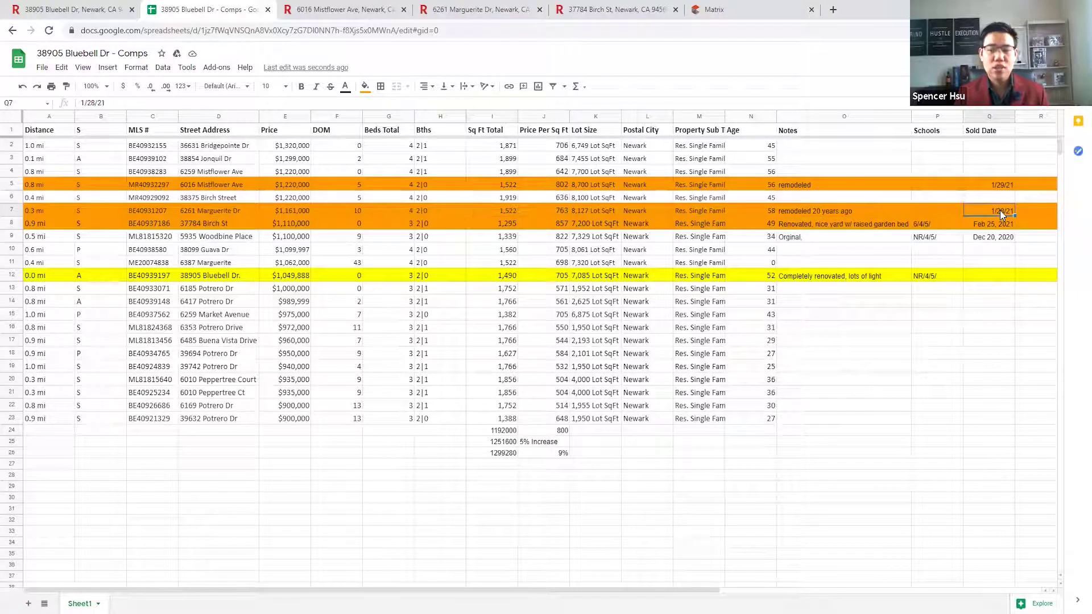
pyautogui.click(212, 185)
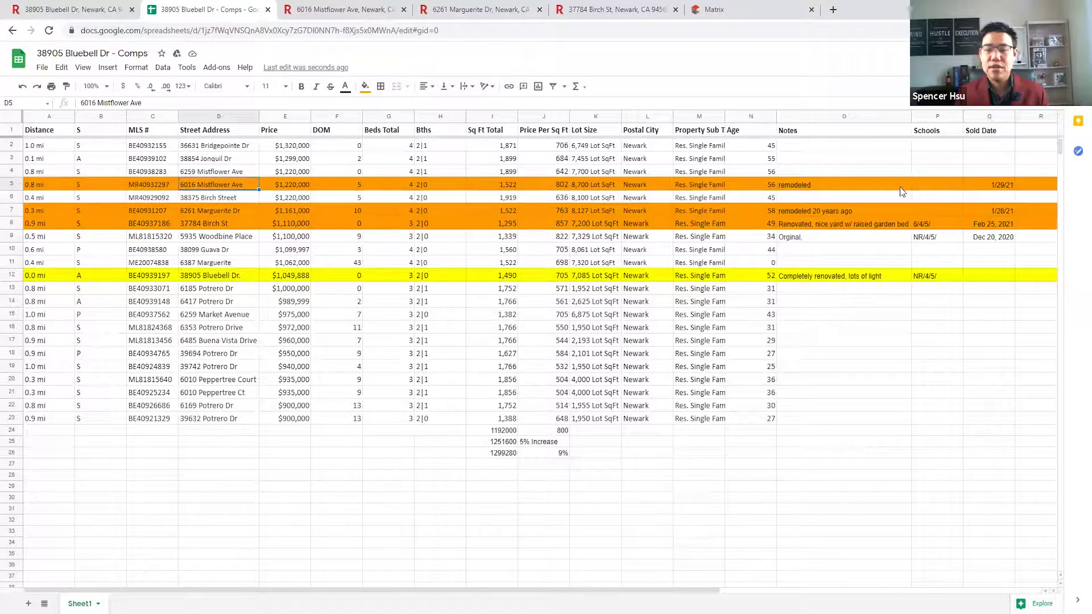
pyautogui.click(997, 188)
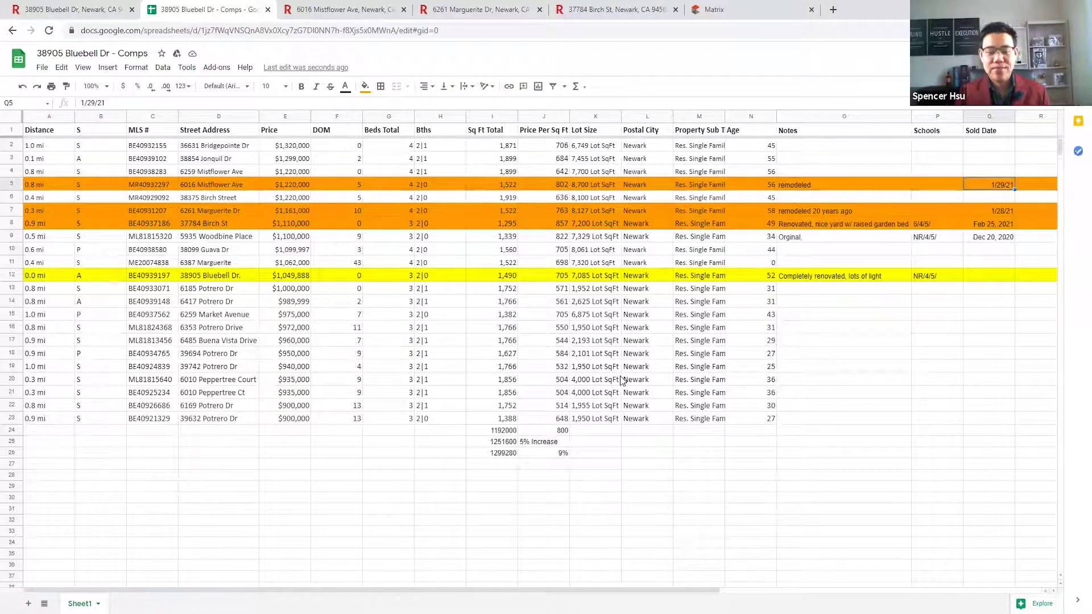
# Compare the subject home's square footage and price per square foot in row 12 with the comparables in rows 8 and 7
pyautogui.click(495, 276)
pyautogui.click(542, 279)
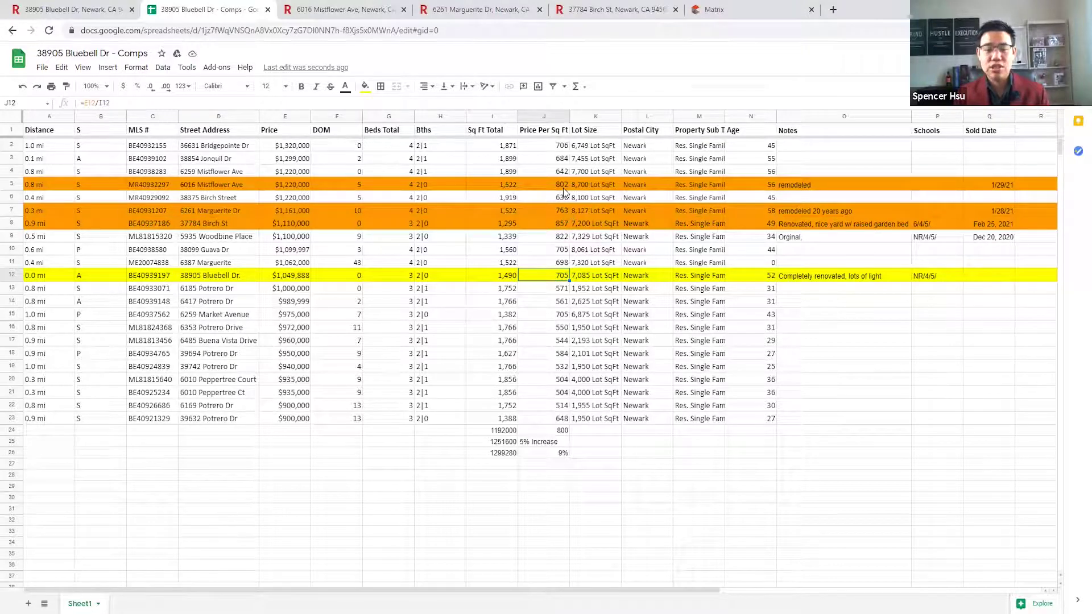
pyautogui.click(504, 228)
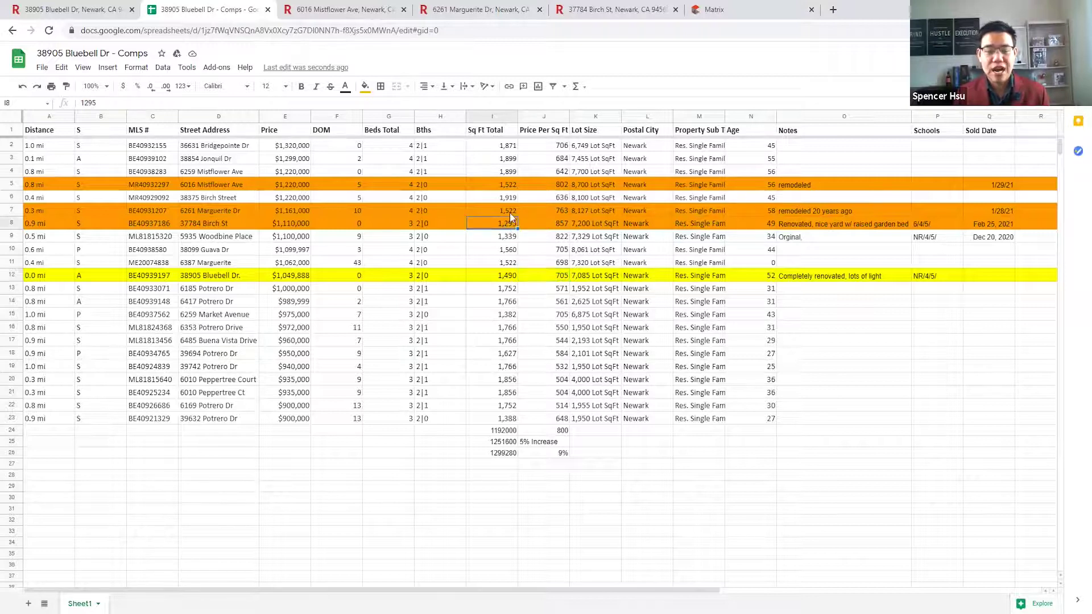
pyautogui.click(548, 224)
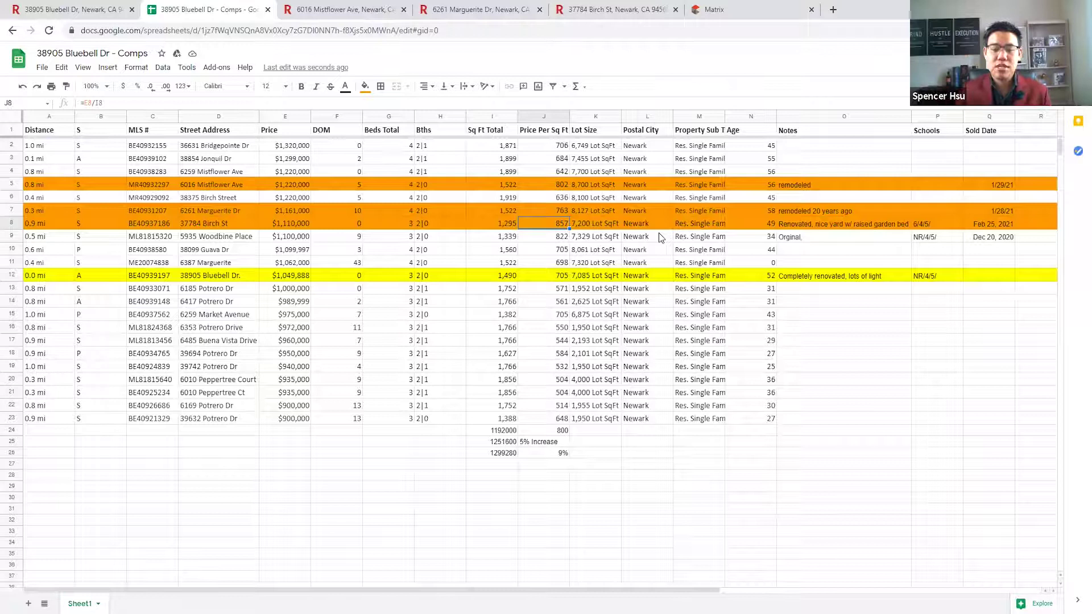
pyautogui.click(550, 275)
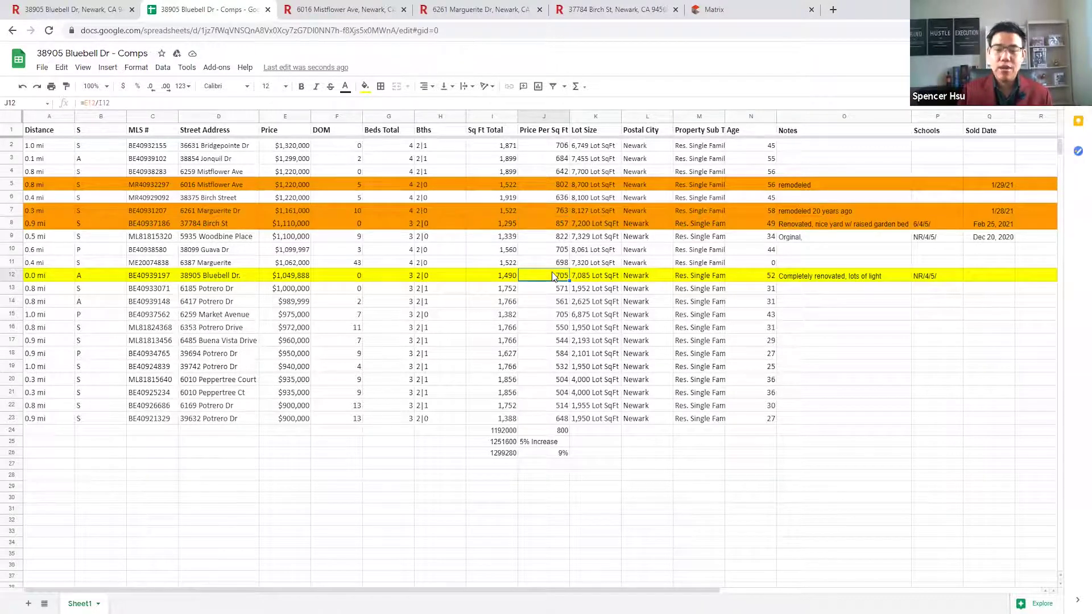
pyautogui.click(553, 225)
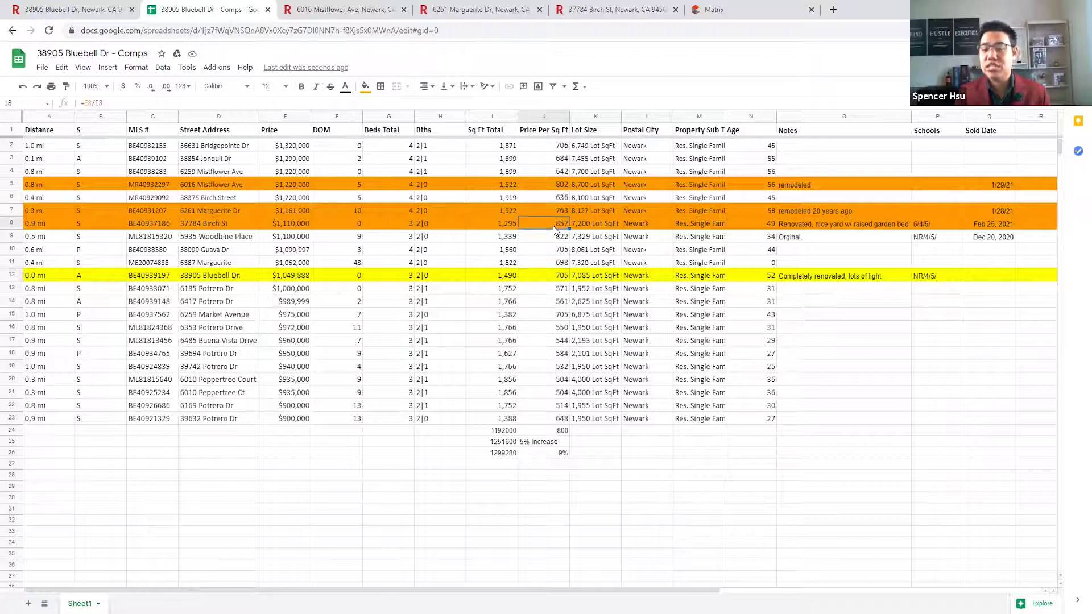
pyautogui.click(560, 212)
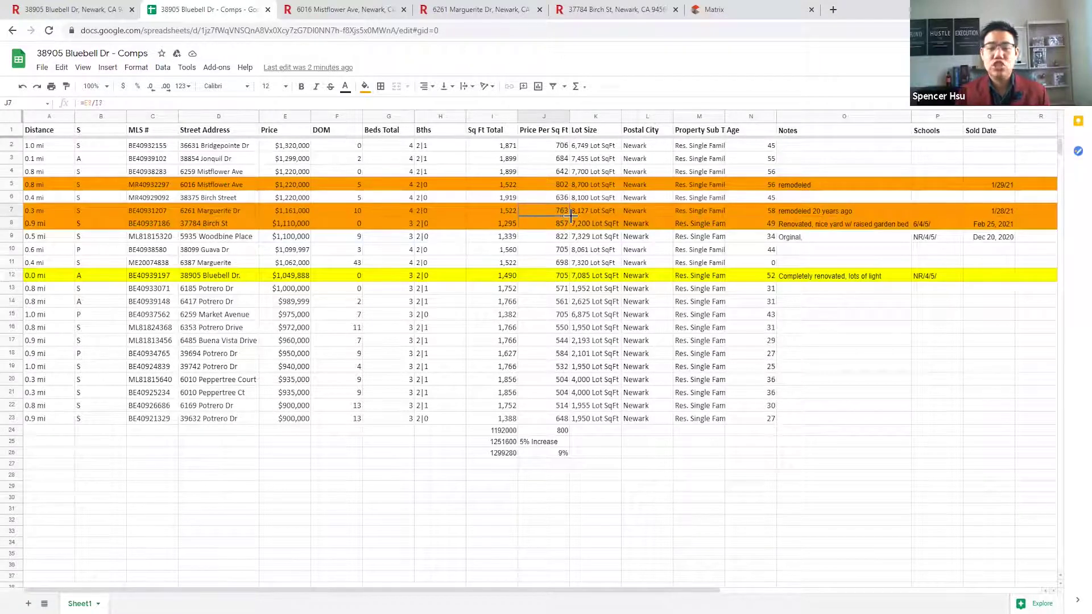
pyautogui.click(507, 211)
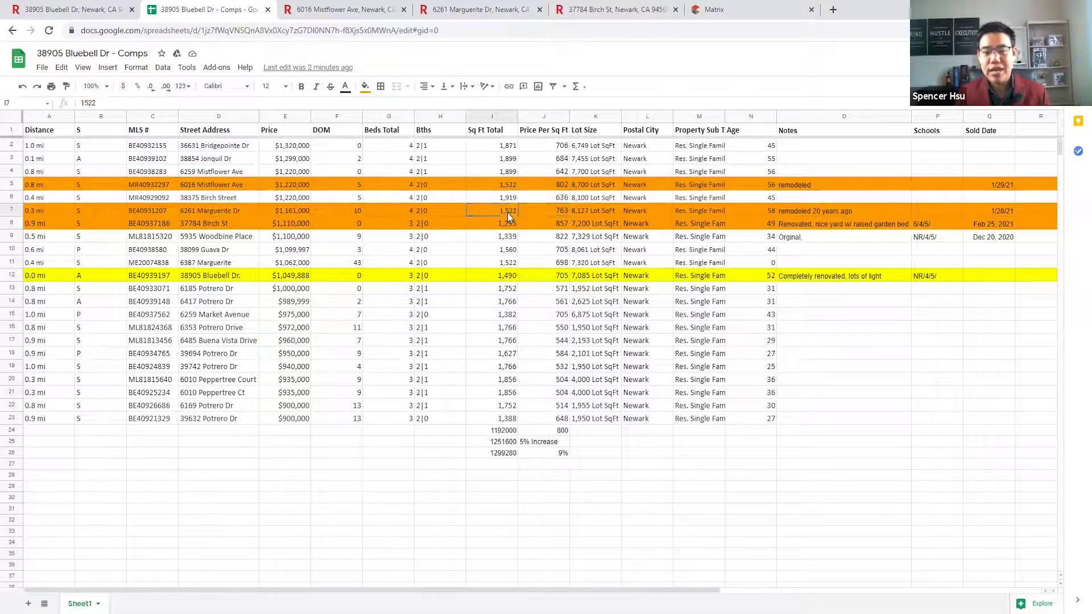
# Check the price per square foot in rows 8 and 5, and the base value estimate's inputs in J24 and I12 and formula in I24
pyautogui.click(555, 222)
pyautogui.click(556, 186)
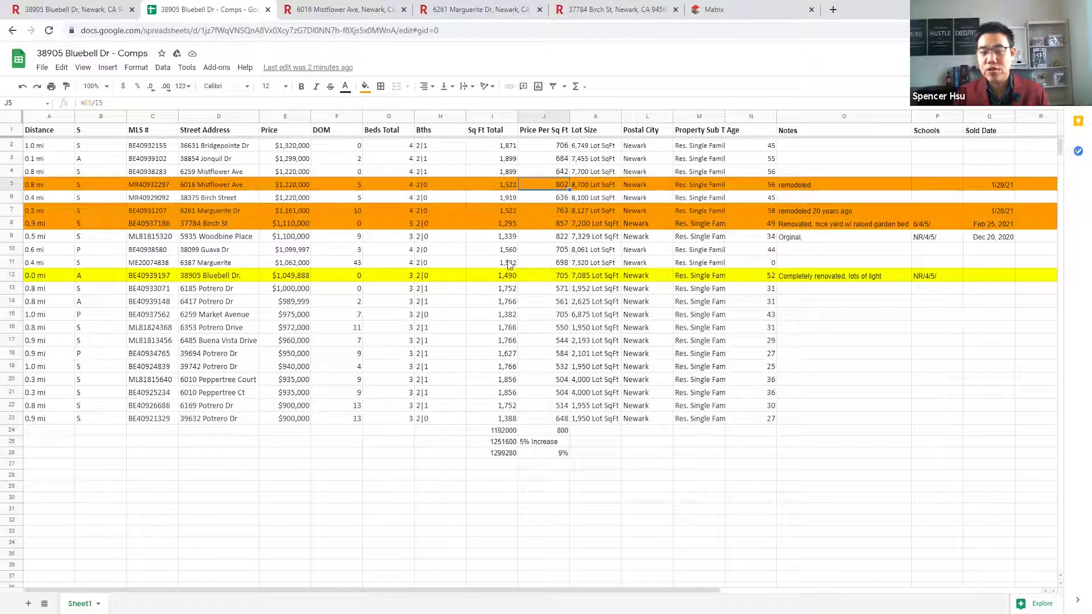
pyautogui.click(545, 432)
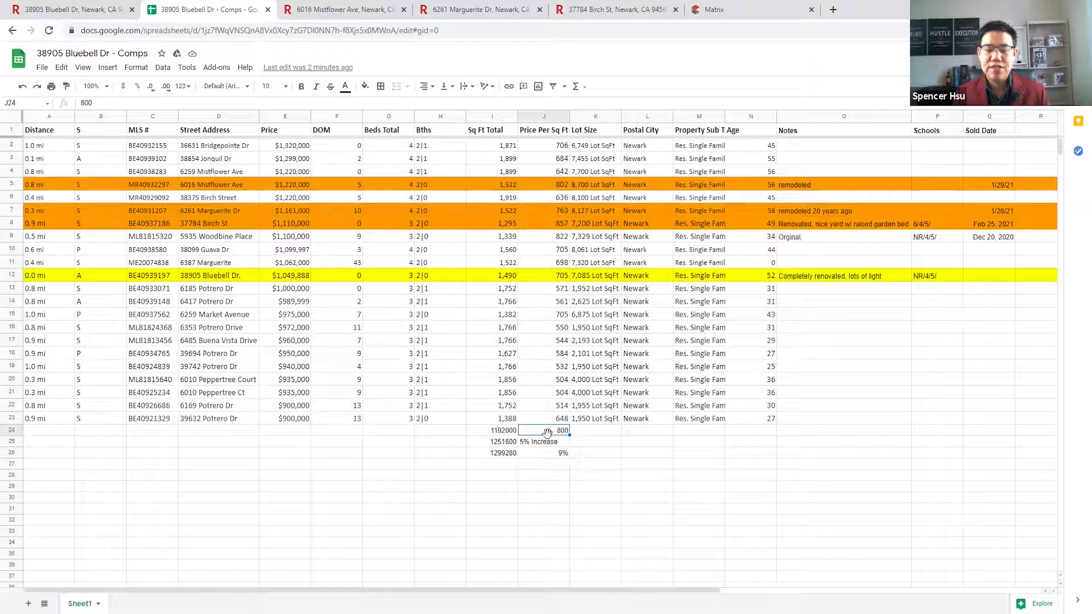
pyautogui.click(499, 275)
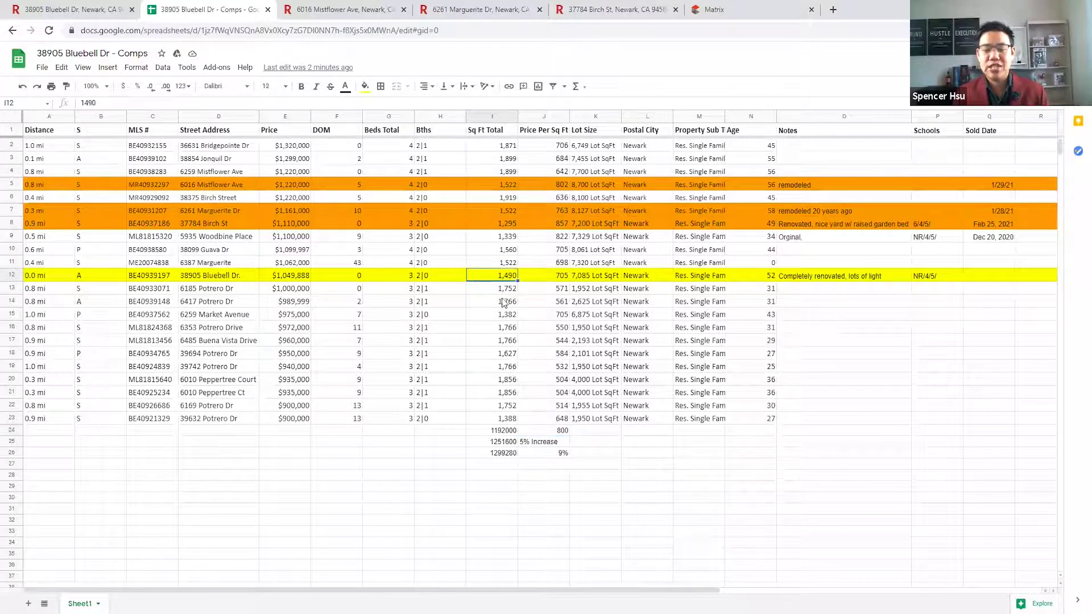
pyautogui.click(501, 432)
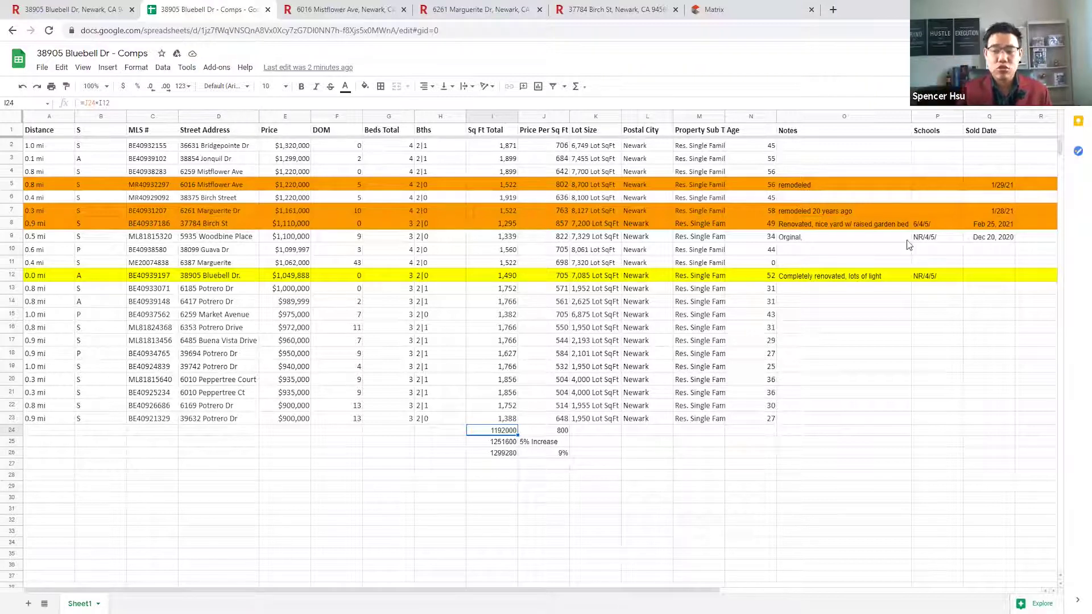
# Check the sold date in row 7 and examine Newark's monthly median sale prices from January to March 2021 in the Matrix chart
pyautogui.click(994, 210)
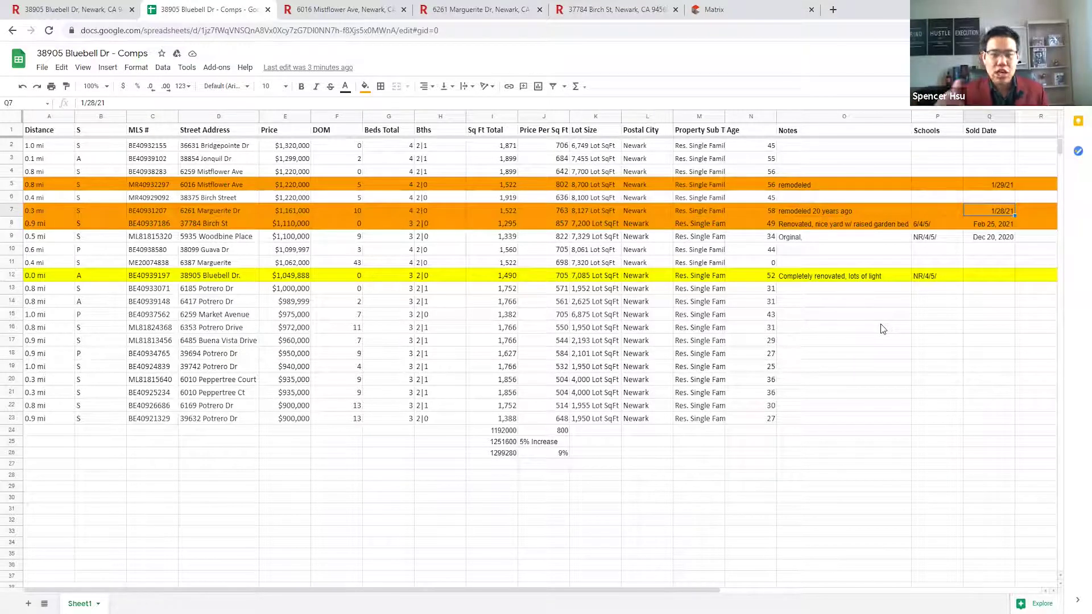
pyautogui.click(742, 10)
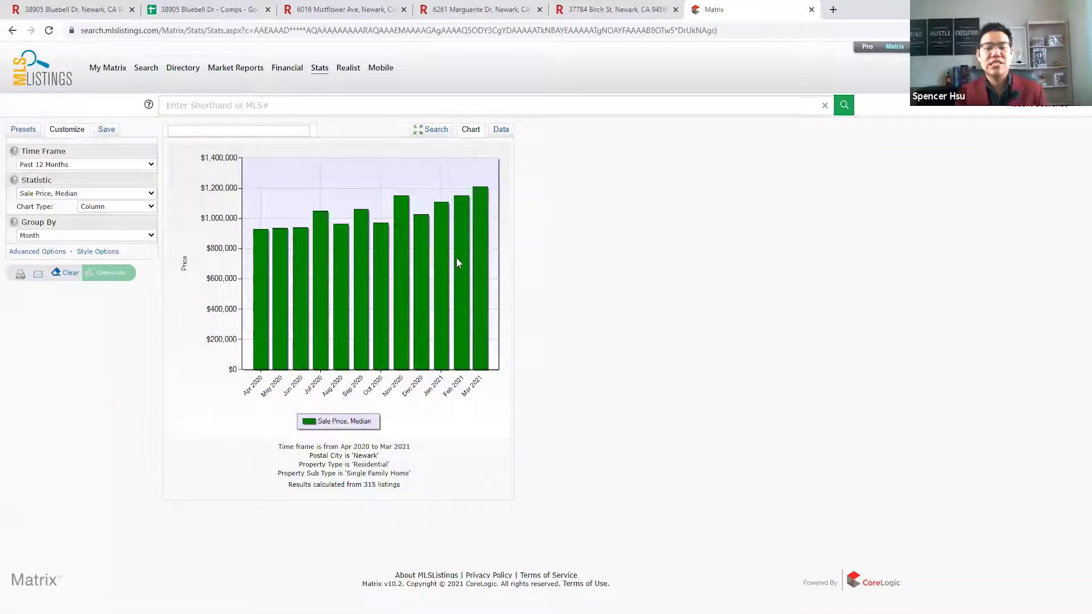
pyautogui.moveTo(443, 263)
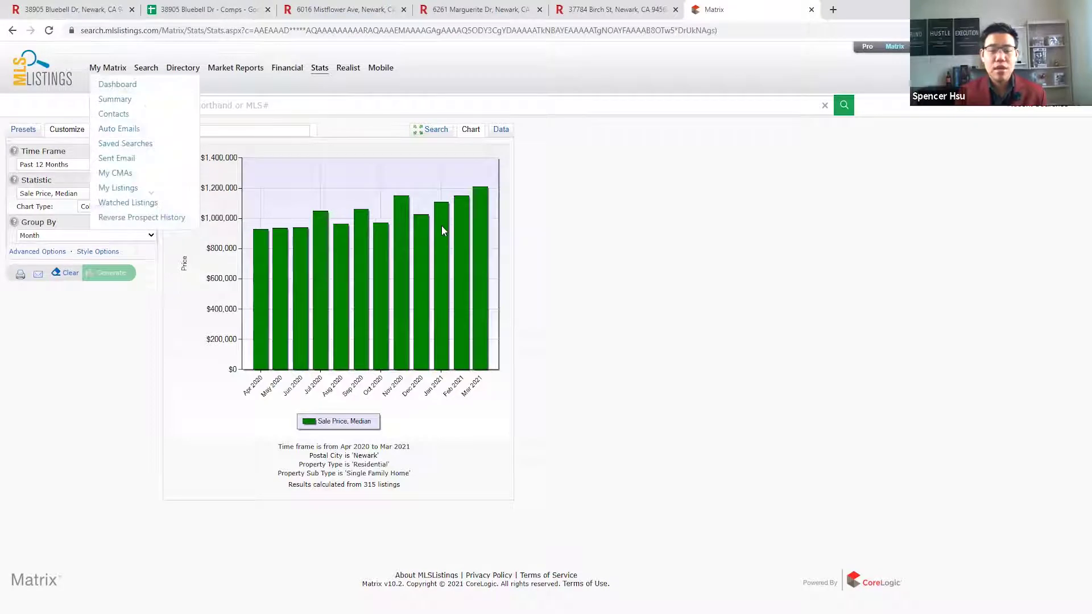
pyautogui.moveTo(442, 226)
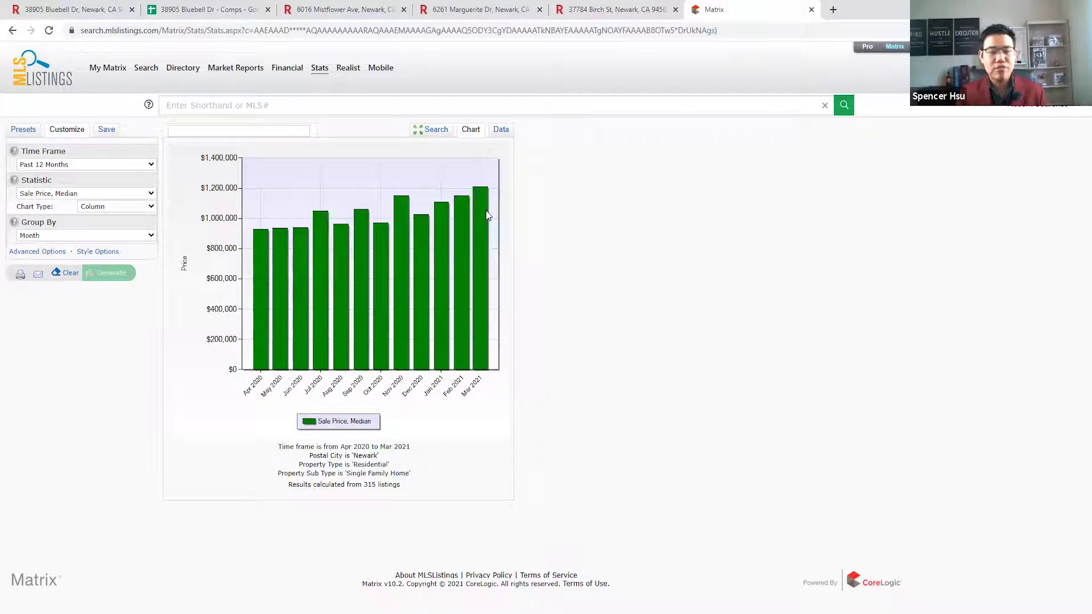
pyautogui.moveTo(487, 215)
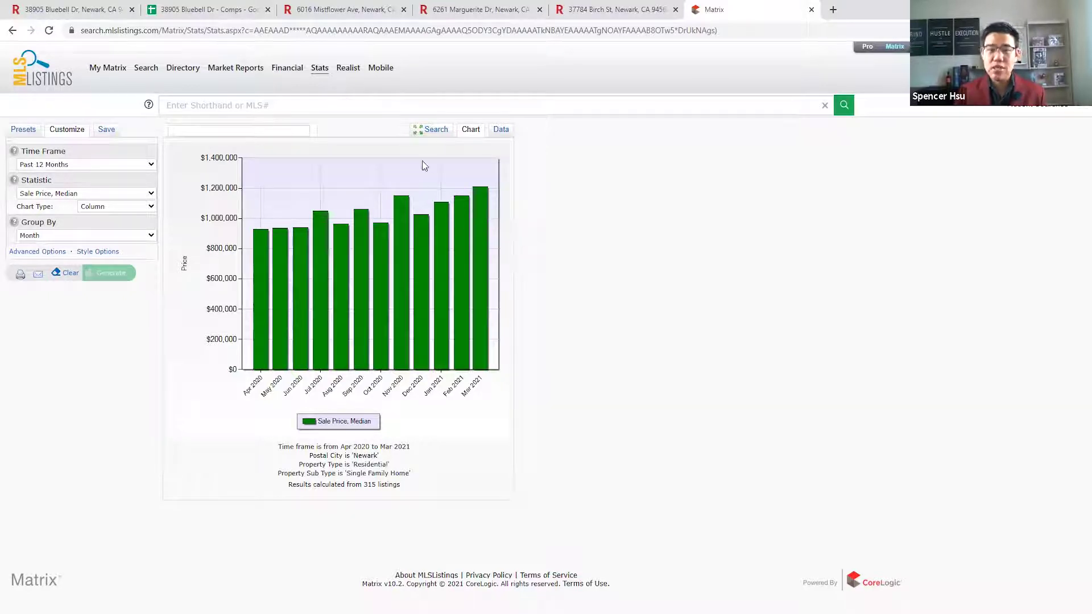
# Return to the comps spreadsheet and compare the 9% increase estimate in row 26 with the base estimate in I24
pyautogui.click(207, 7)
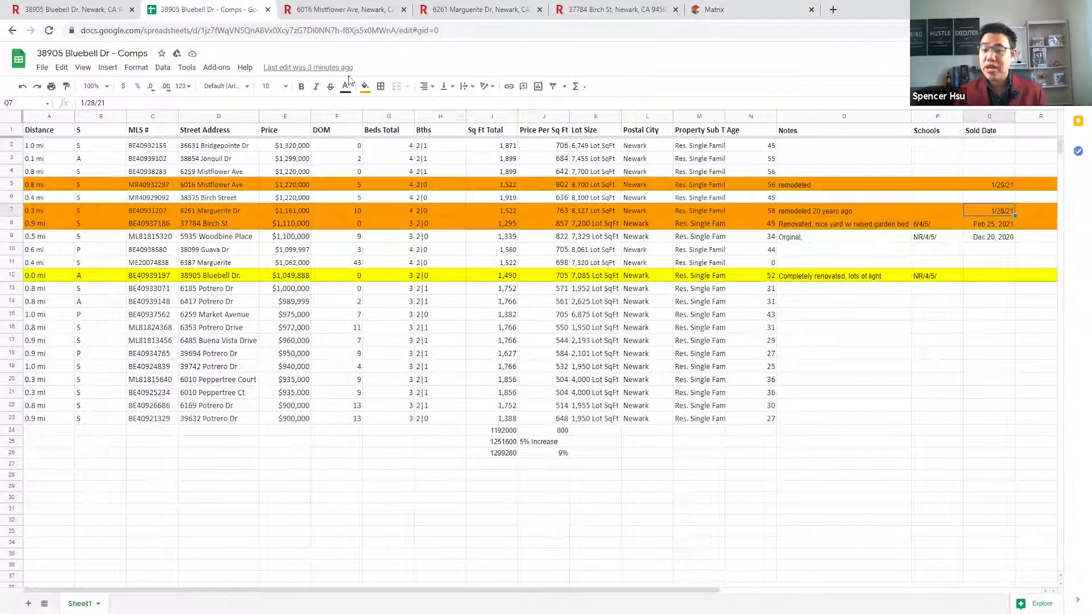
pyautogui.click(694, 443)
pyautogui.click(692, 465)
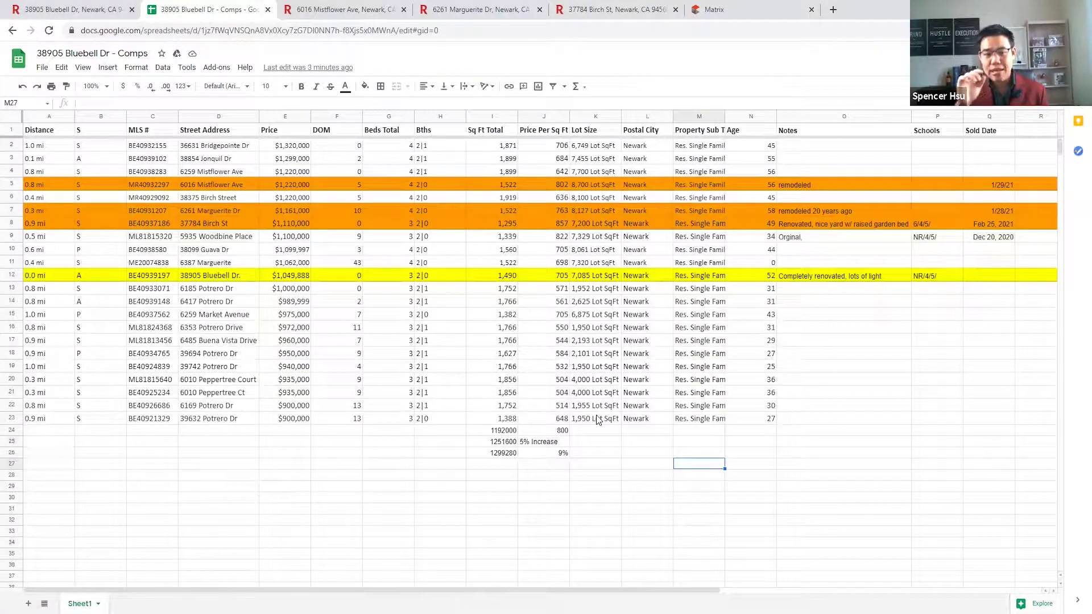
pyautogui.click(502, 458)
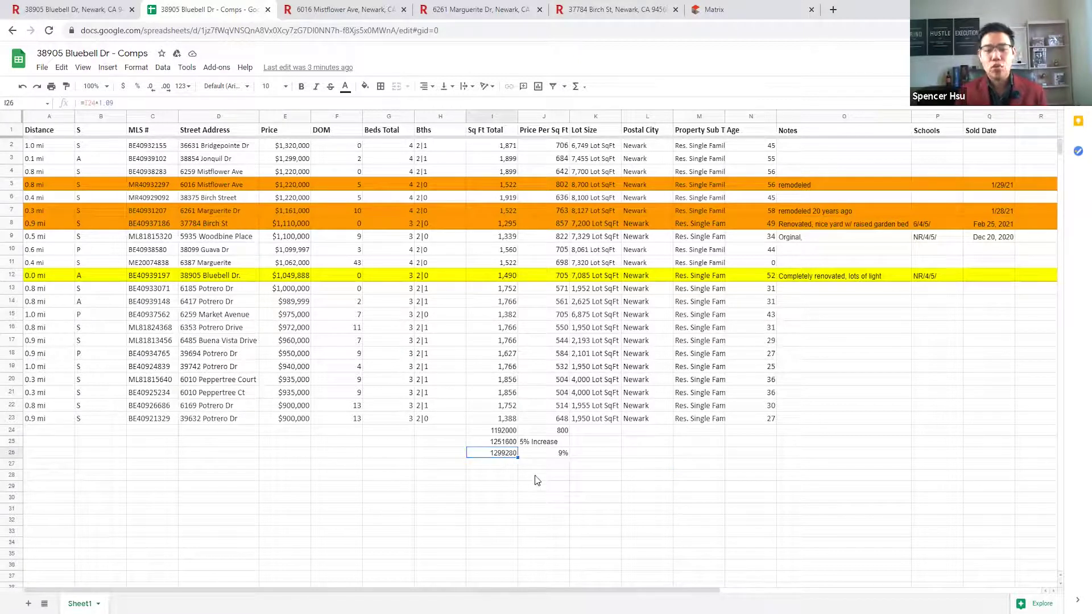
pyautogui.click(549, 455)
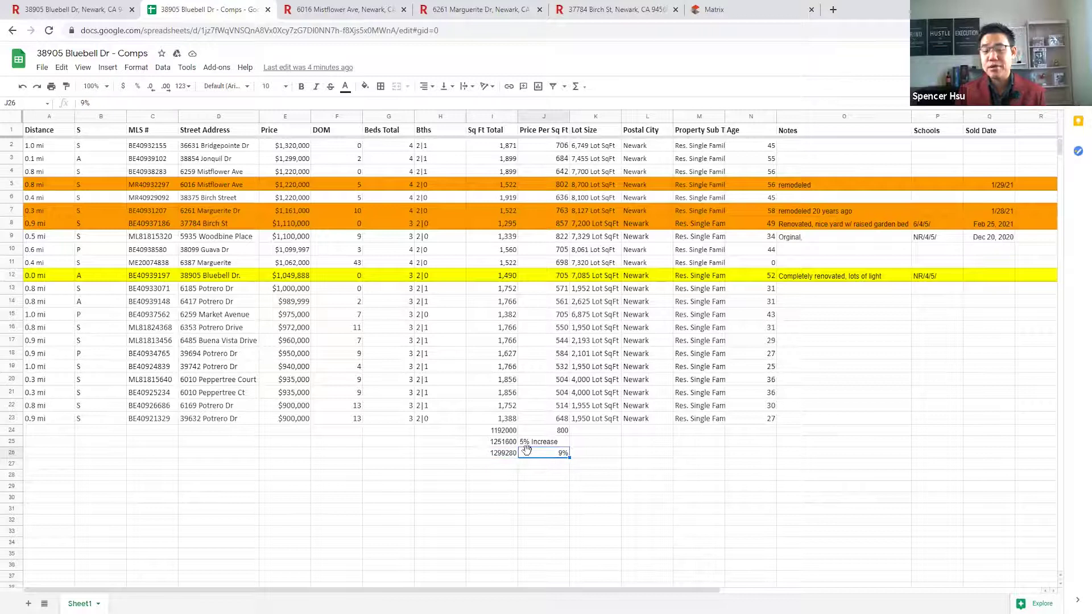
pyautogui.click(511, 433)
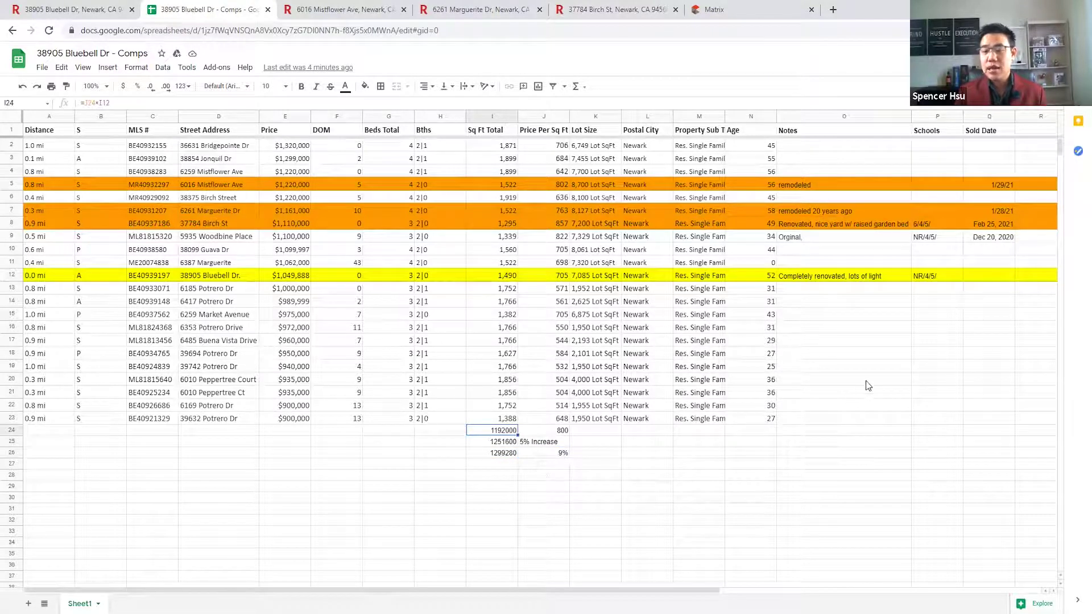
# Check the sold date in row 8 and review the 5% and 9% increase adjustments in rows 25 and 26
pyautogui.click(998, 228)
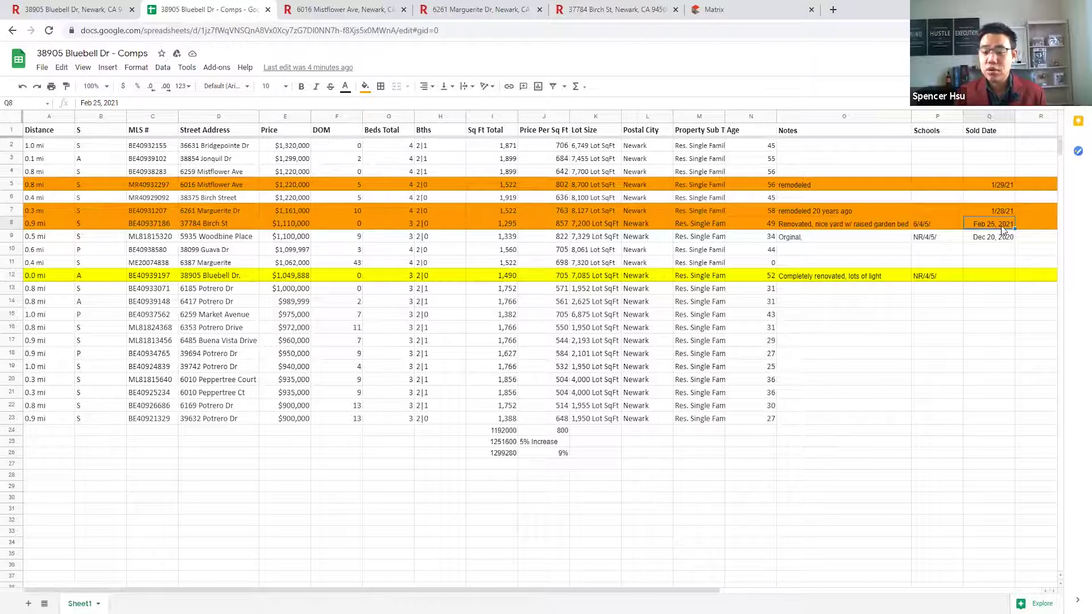
pyautogui.click(553, 447)
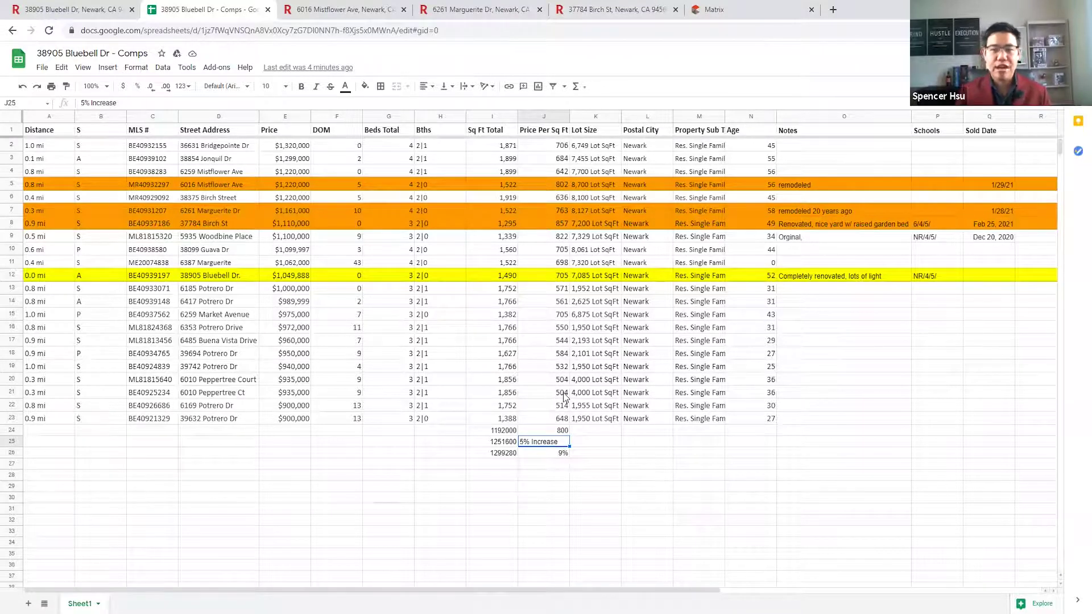
pyautogui.click(542, 463)
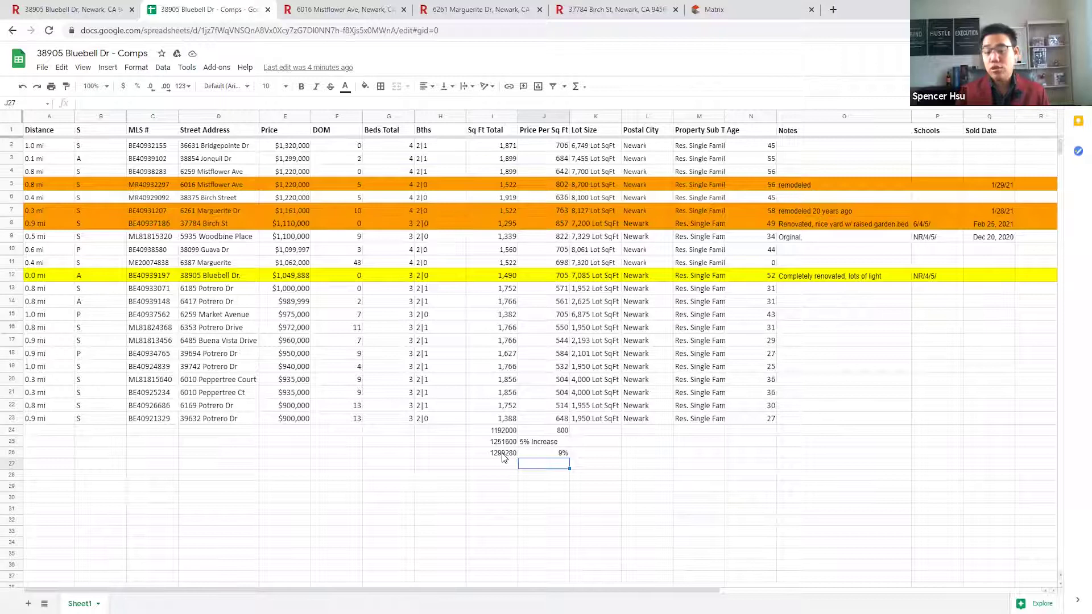
pyautogui.click(505, 455)
pyautogui.click(540, 456)
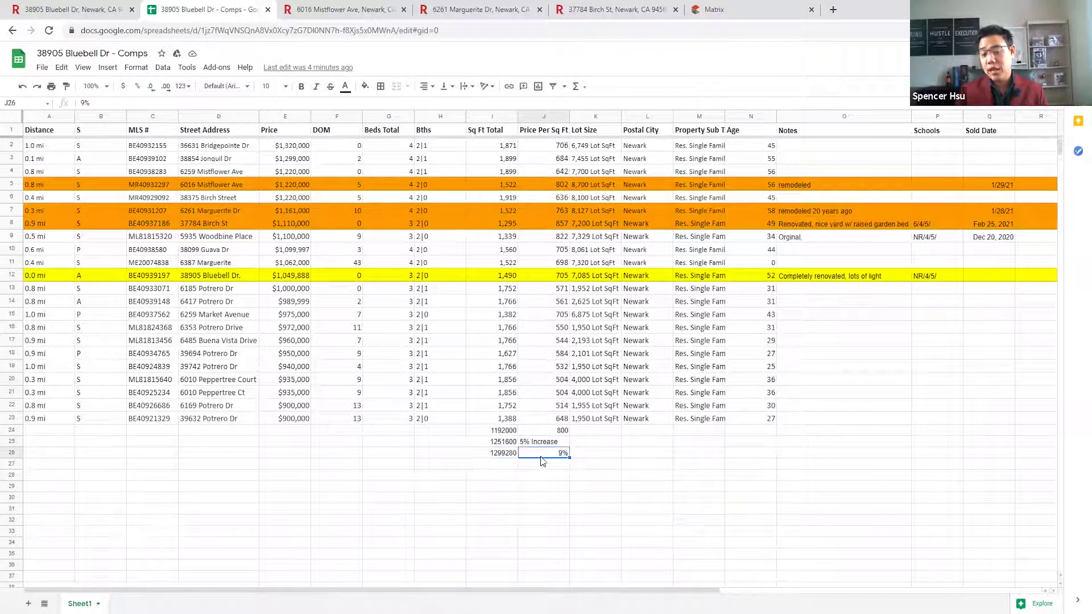
pyautogui.click(509, 456)
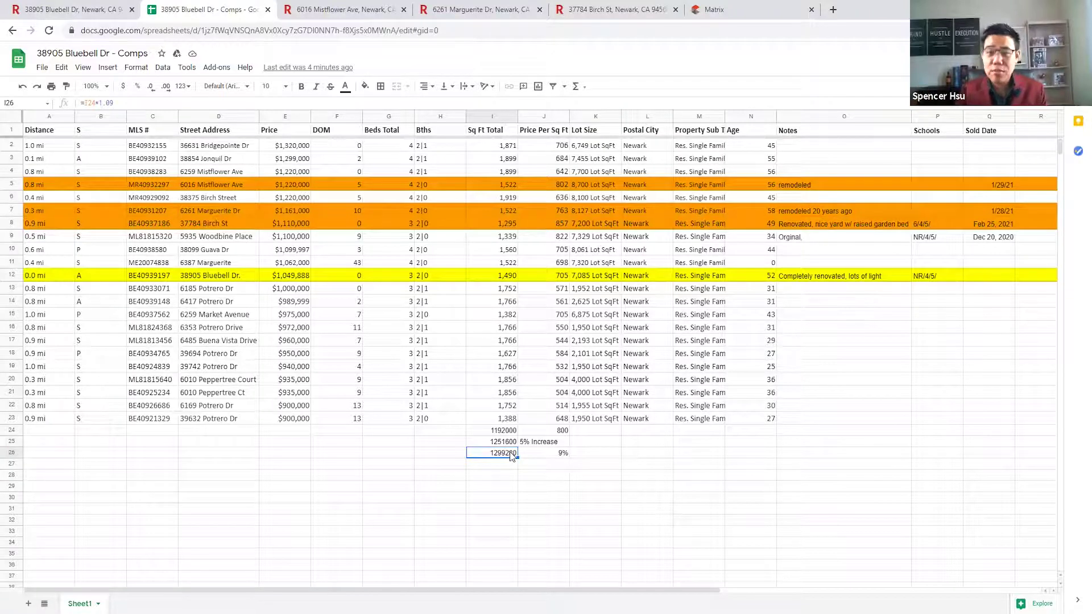
pyautogui.click(543, 467)
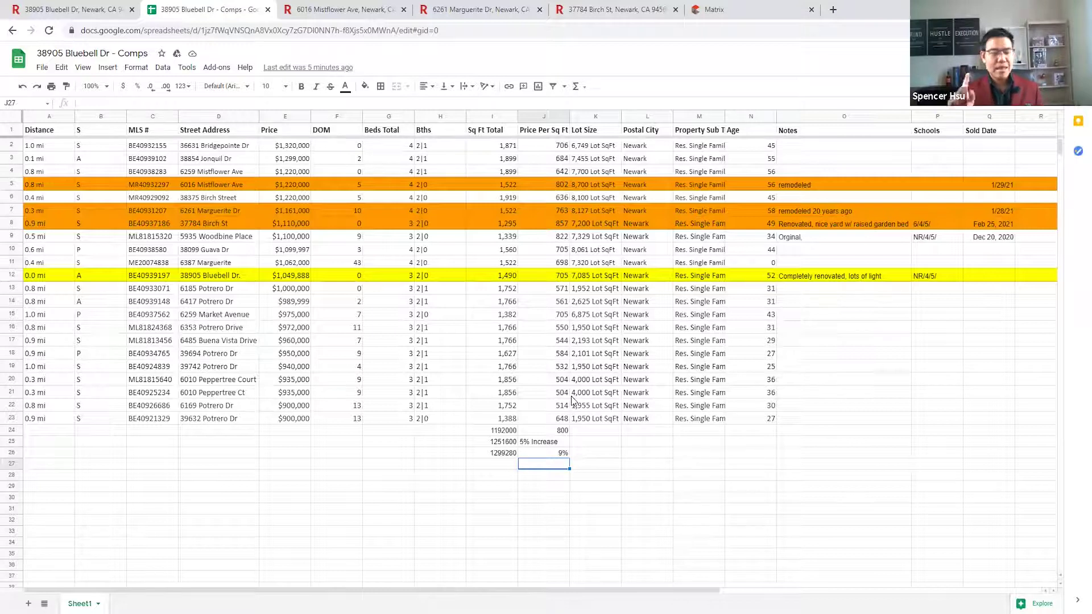
# Recheck the median sale price chart in Matrix, and review the base and 5% increase estimates in I24 and I25 of the spreadsheet
pyautogui.click(790, 8)
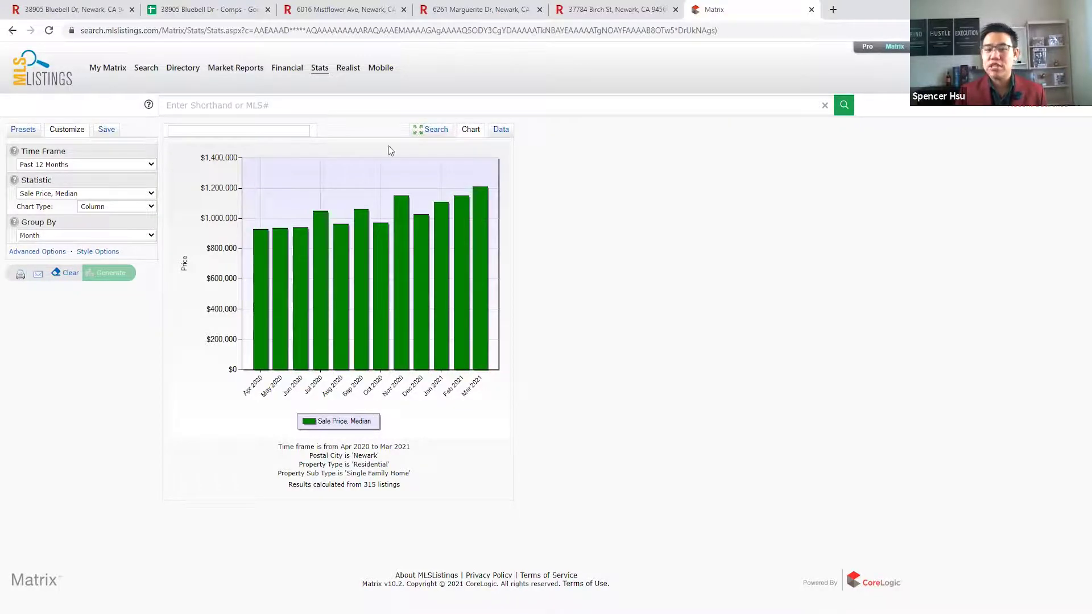
pyautogui.click(210, 7)
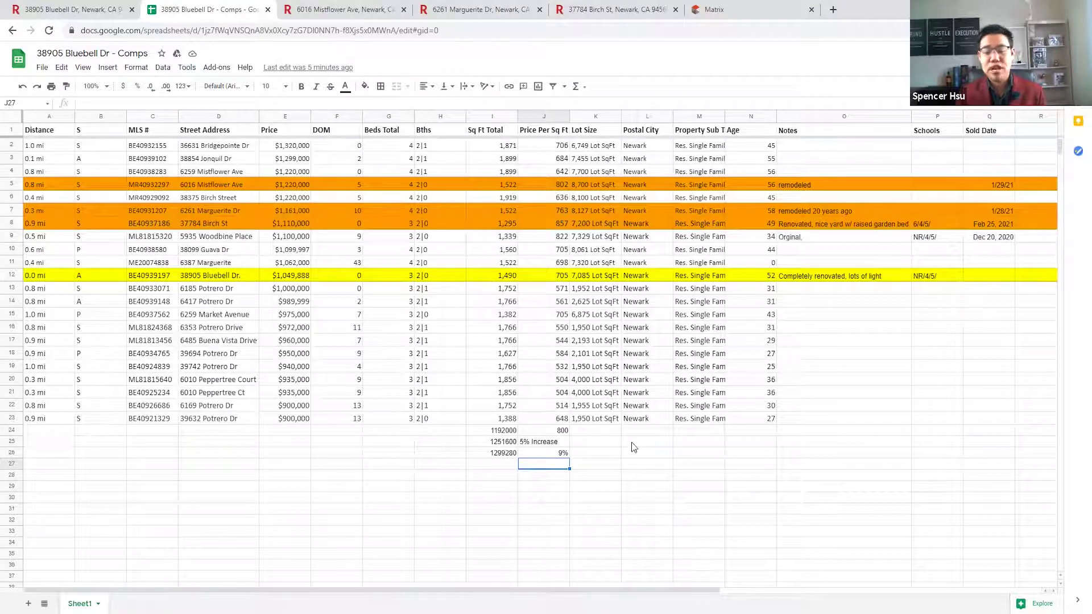
pyautogui.click(508, 430)
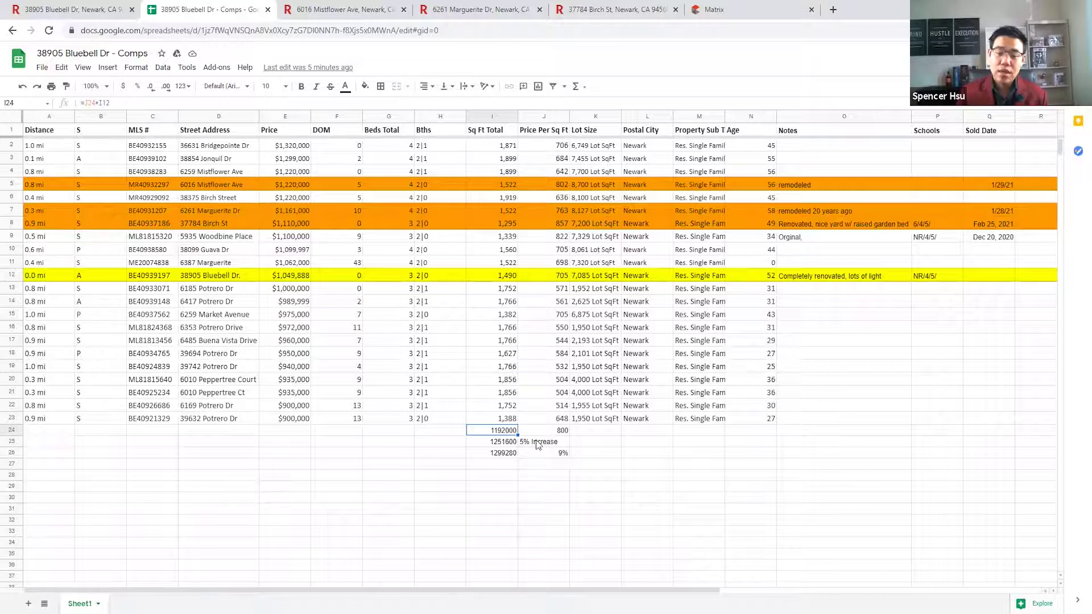
pyautogui.click(510, 443)
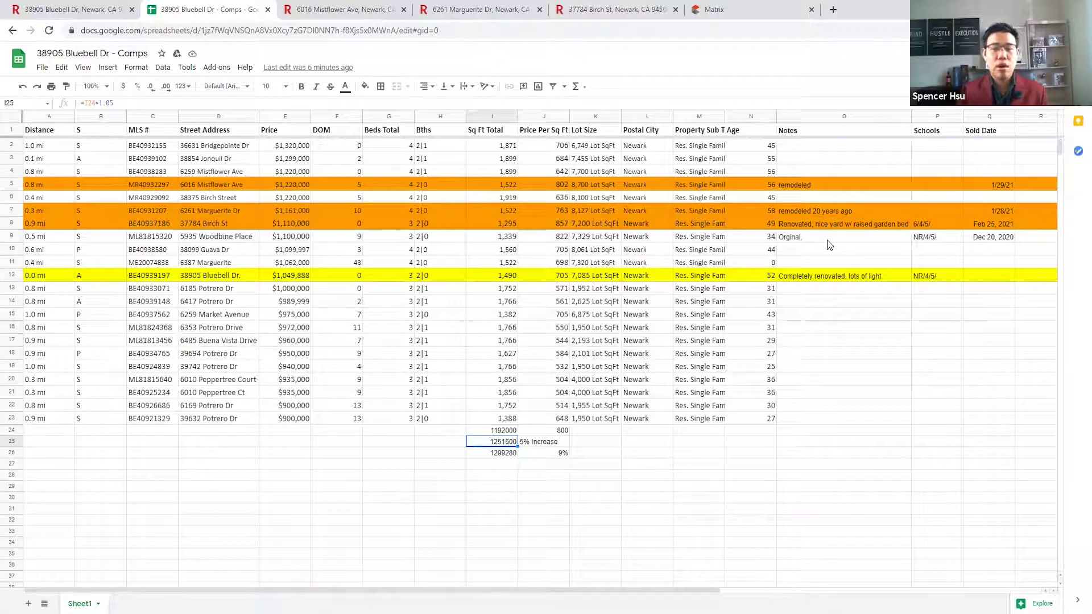
pyautogui.click(508, 432)
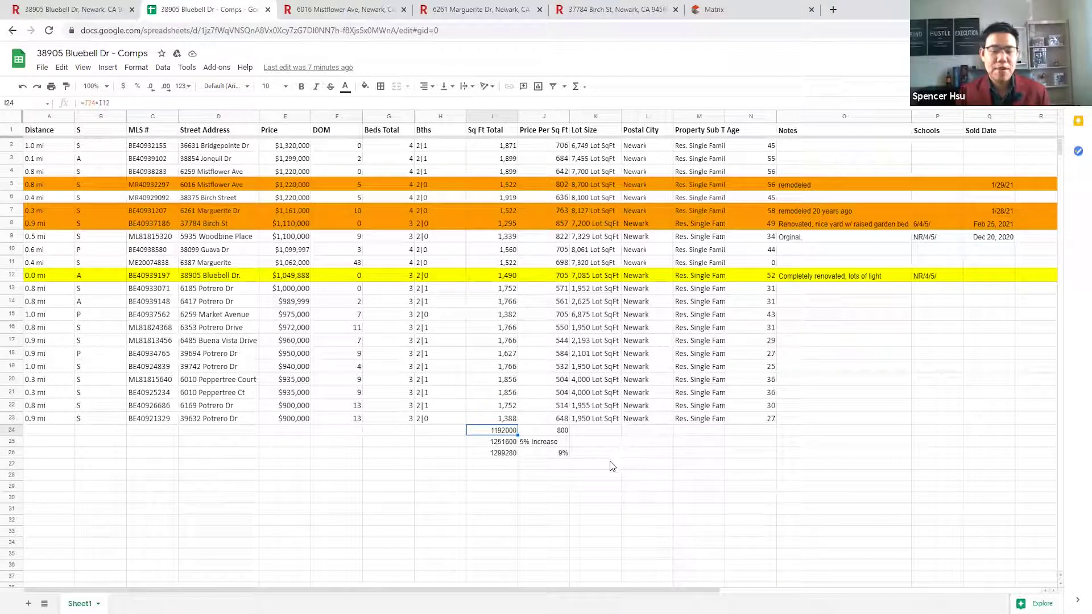
# Check the subject home's lot size in row 12
pyautogui.click(617, 442)
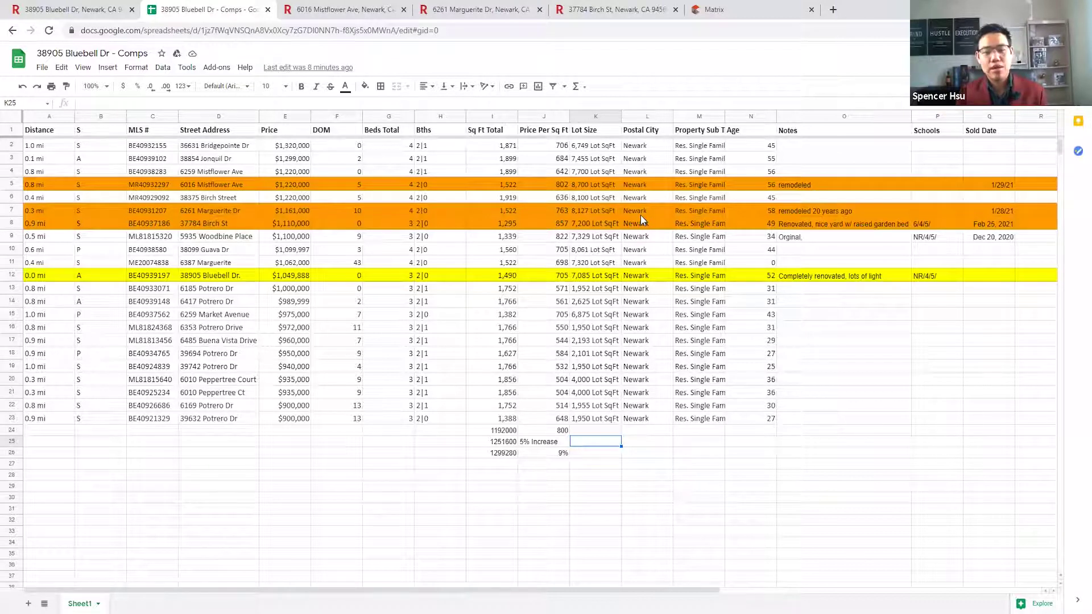
pyautogui.click(607, 276)
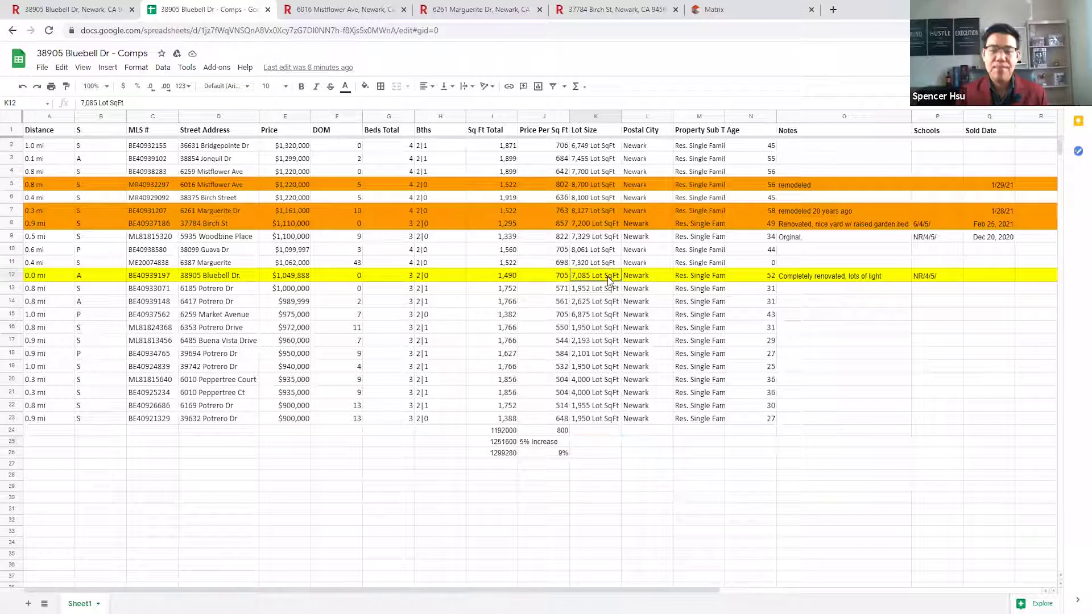